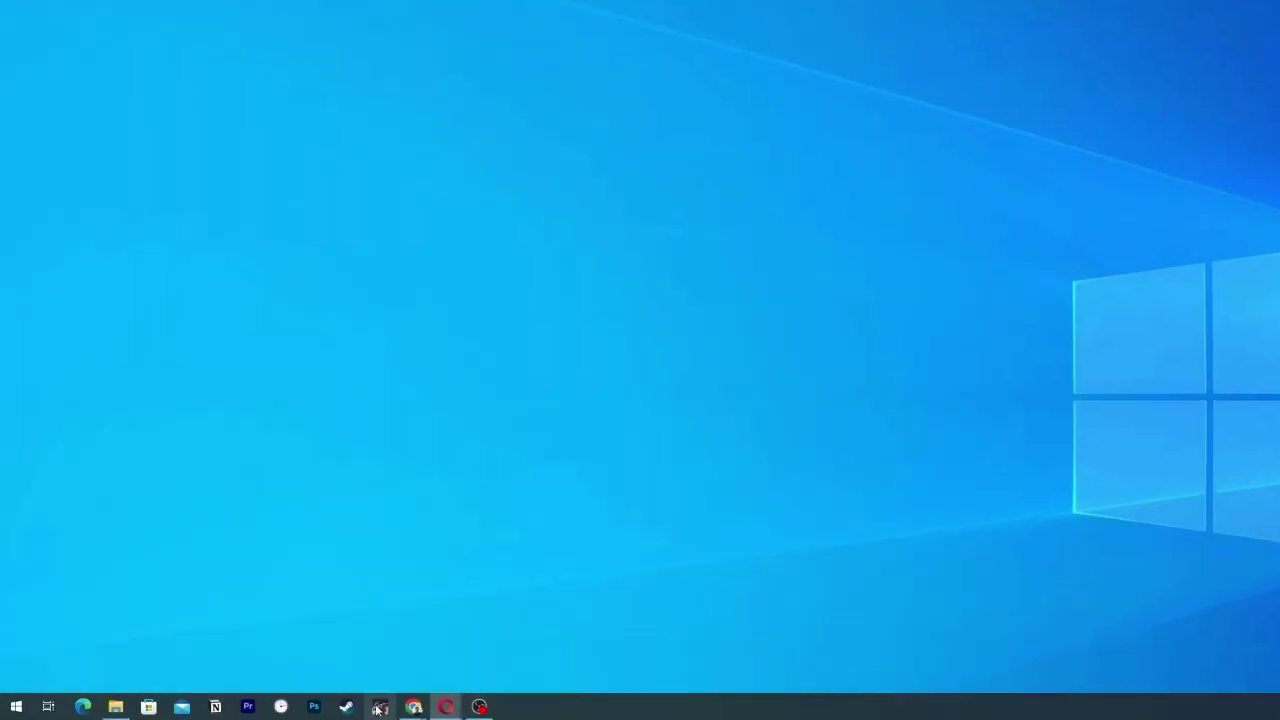
Step: Open Device Manager through a 'devi' Start search
key("super")
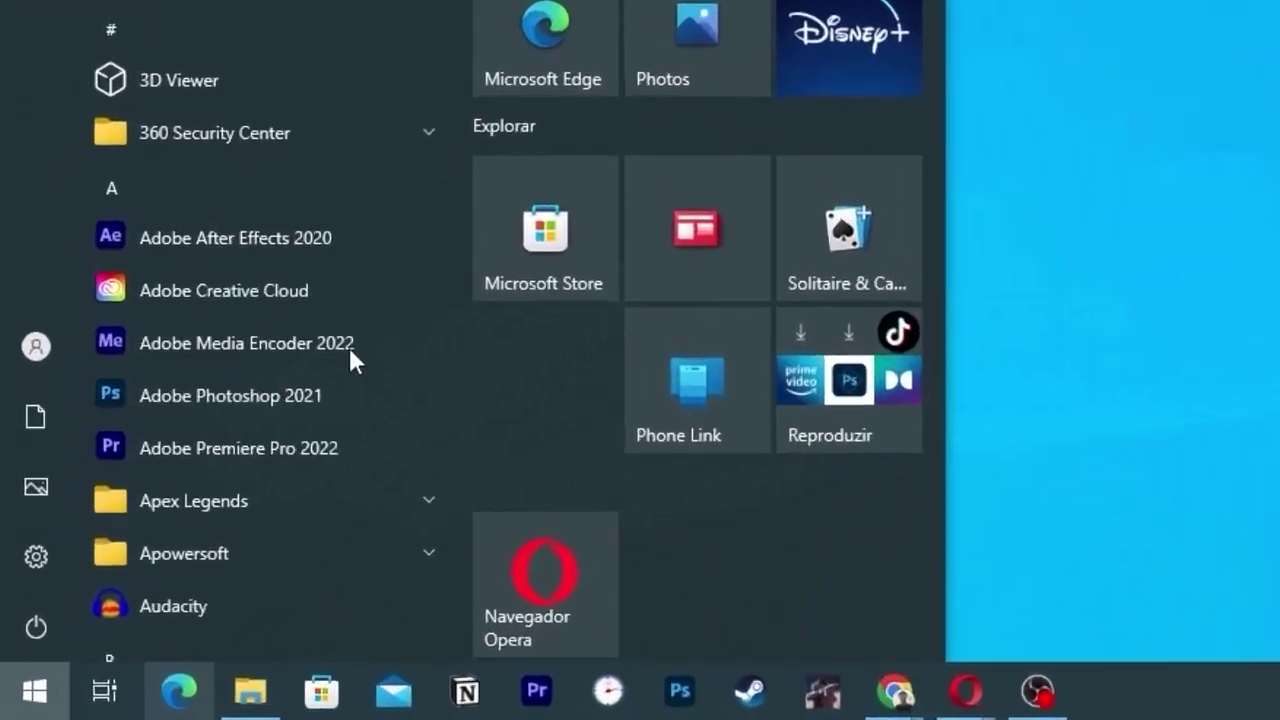
type("devi")
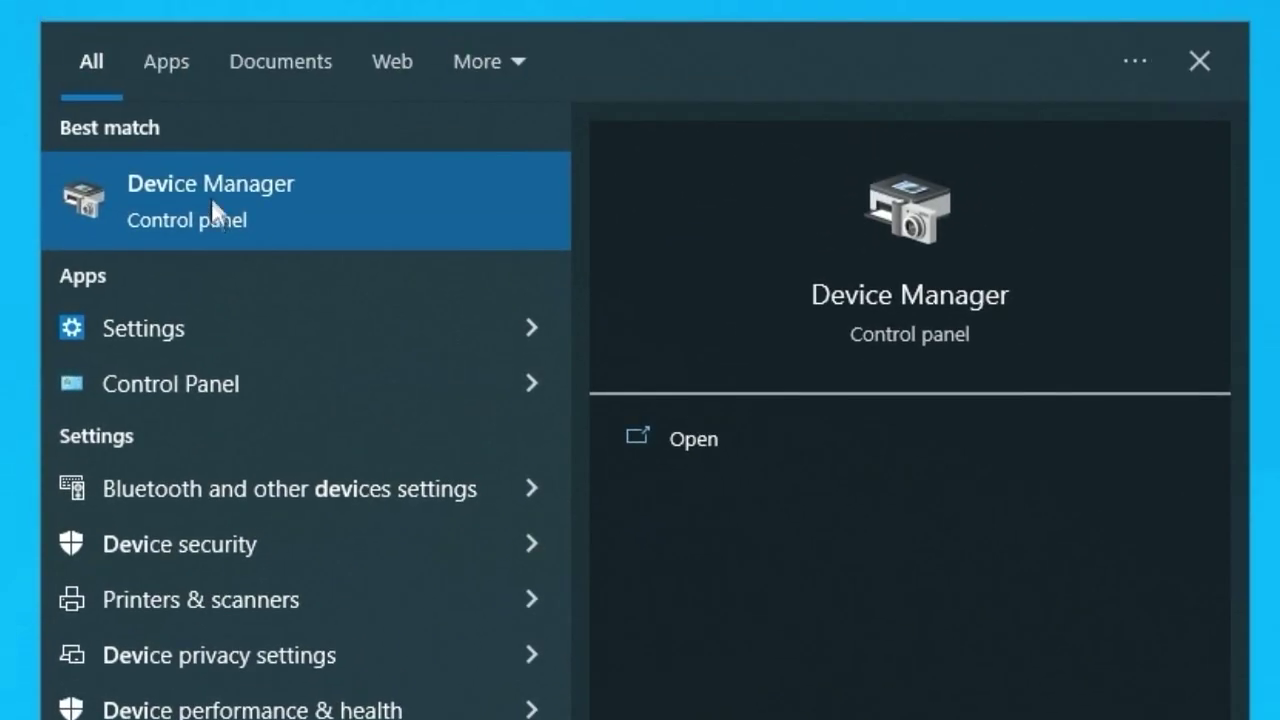
left_click(210, 198)
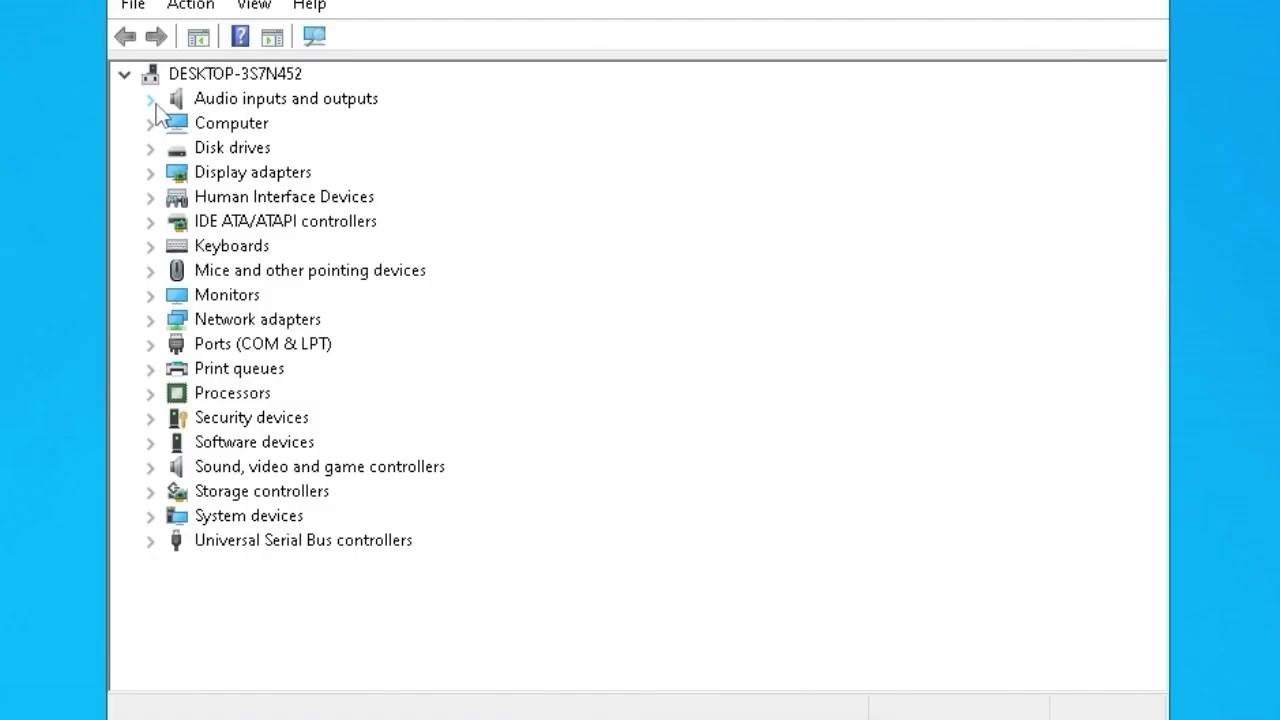
Step: Search automatically for a driver for the Alto-falantes speakers under Audio inputs and outputs
left_click(74, 103)
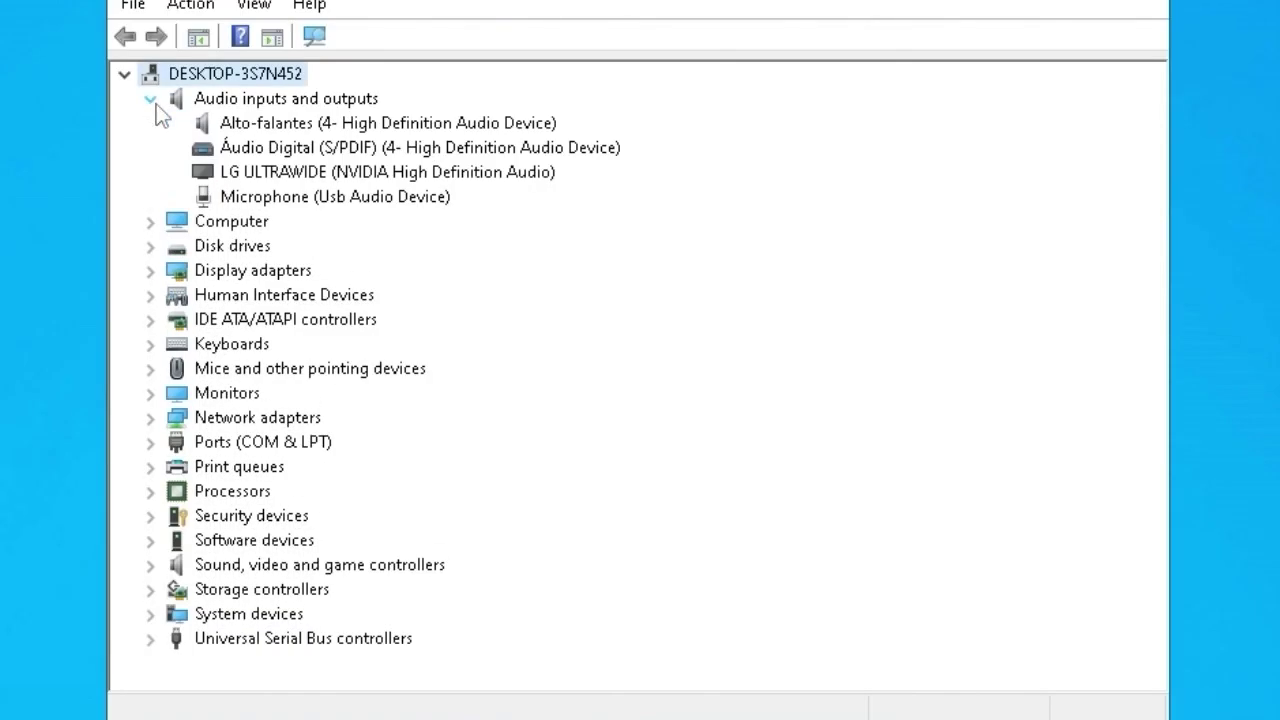
left_click(288, 128)
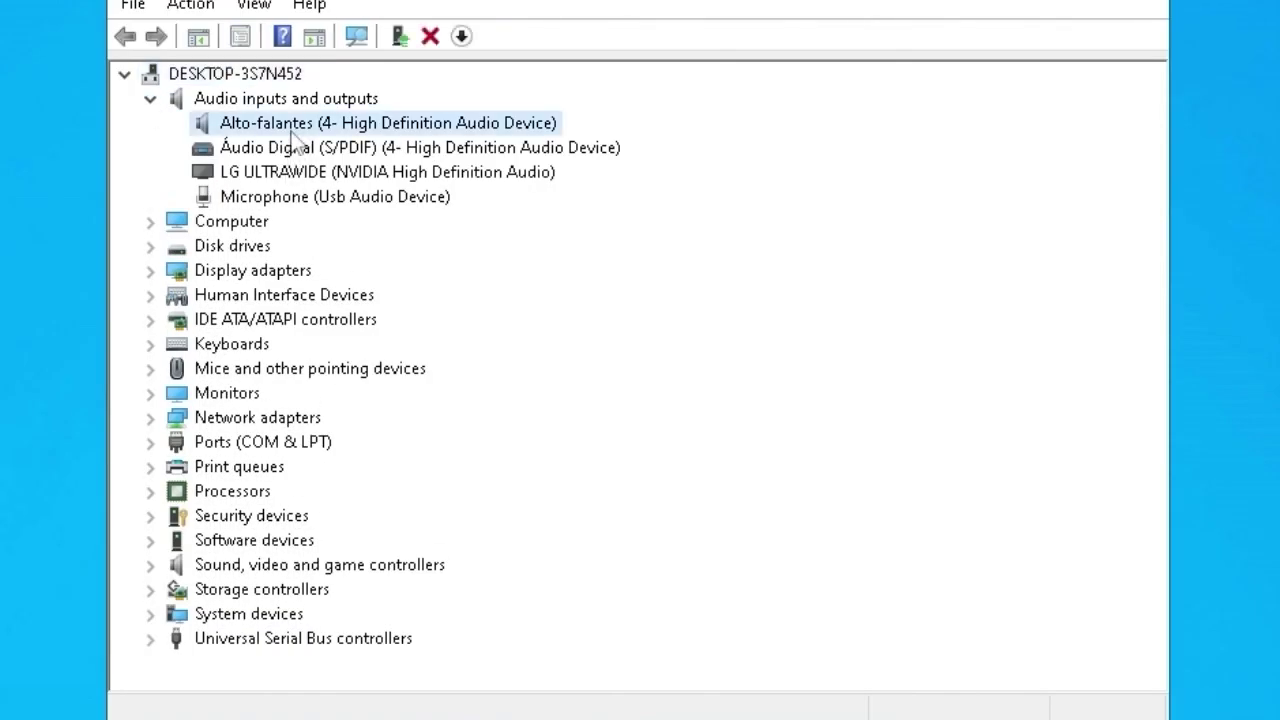
right_click(288, 128)
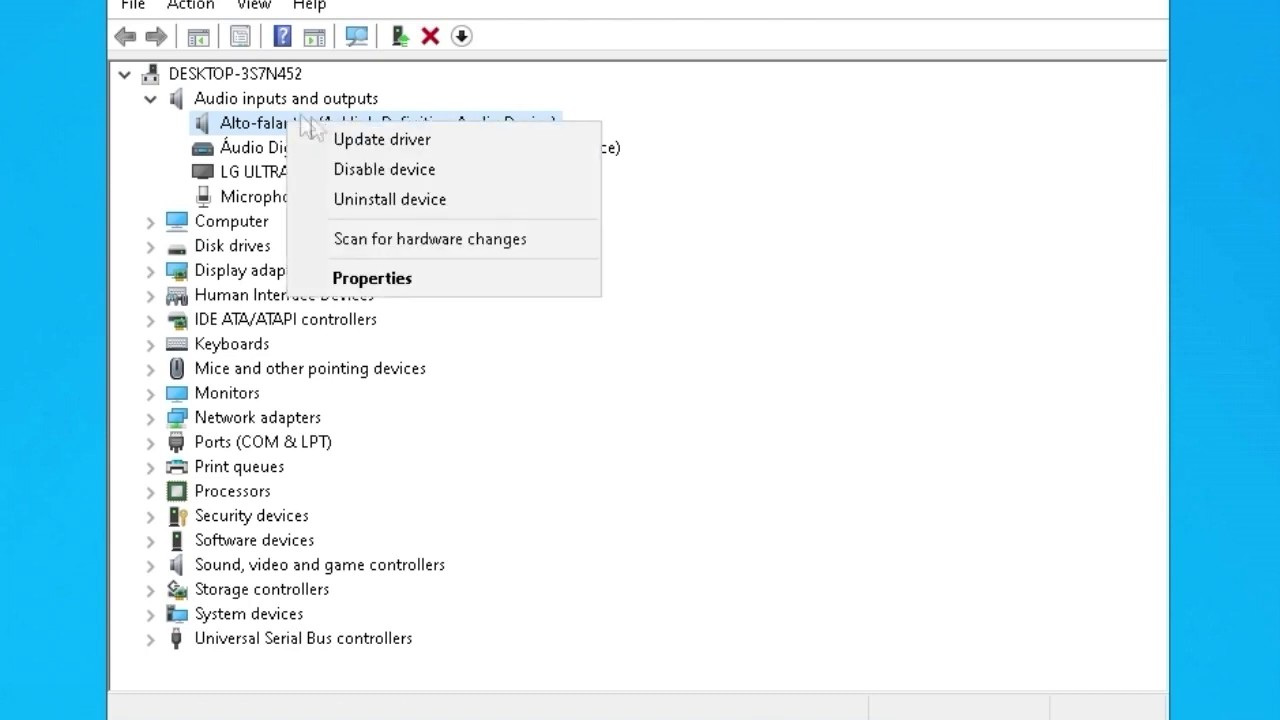
left_click(418, 145)
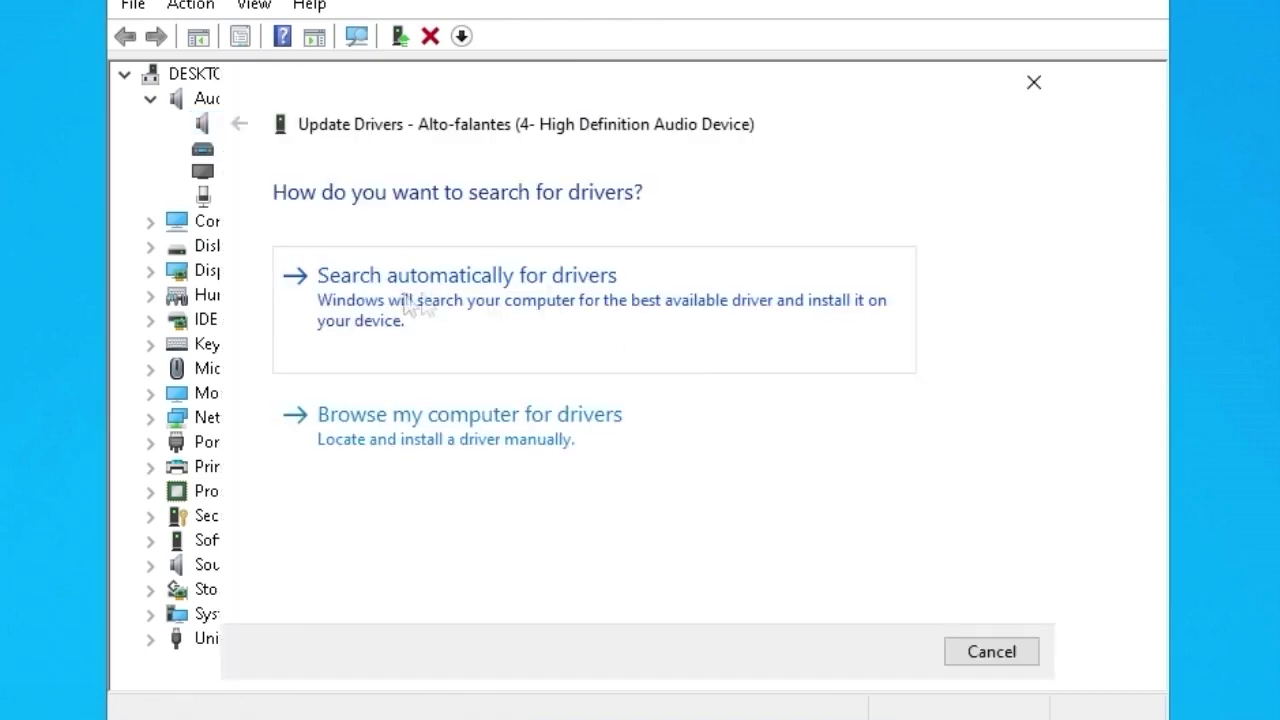
left_click(595, 315)
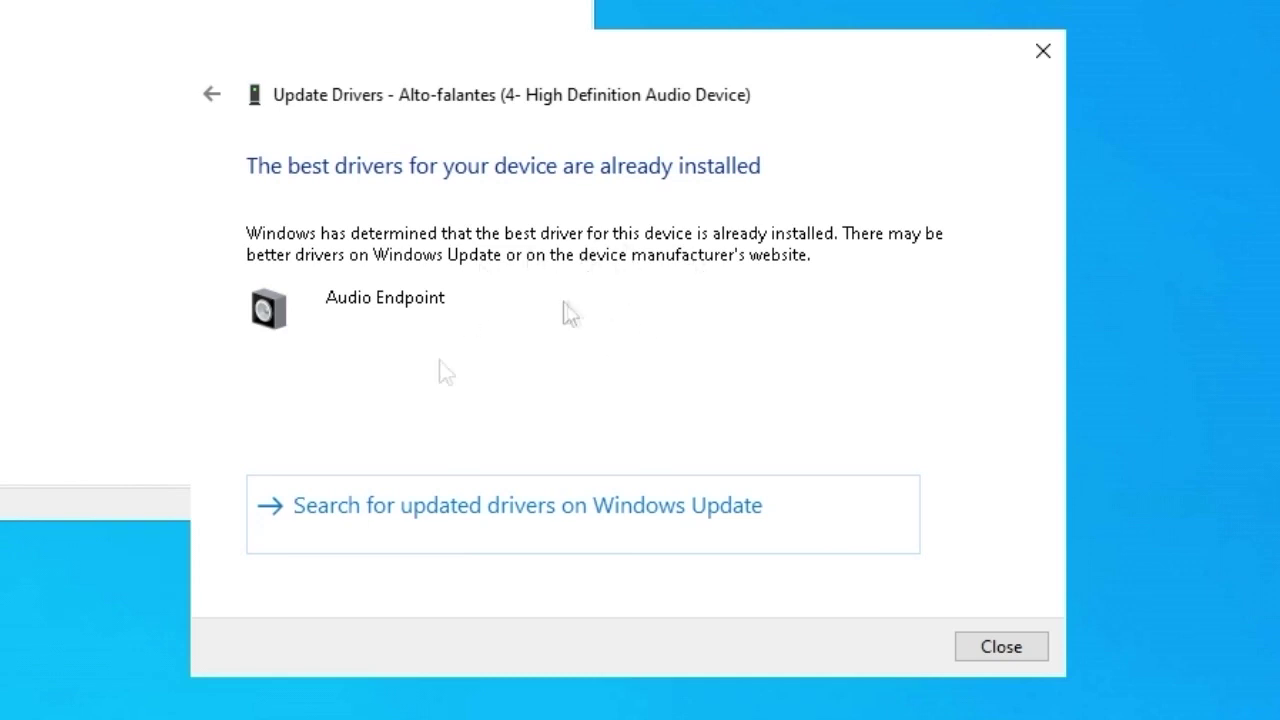
left_click(594, 531)
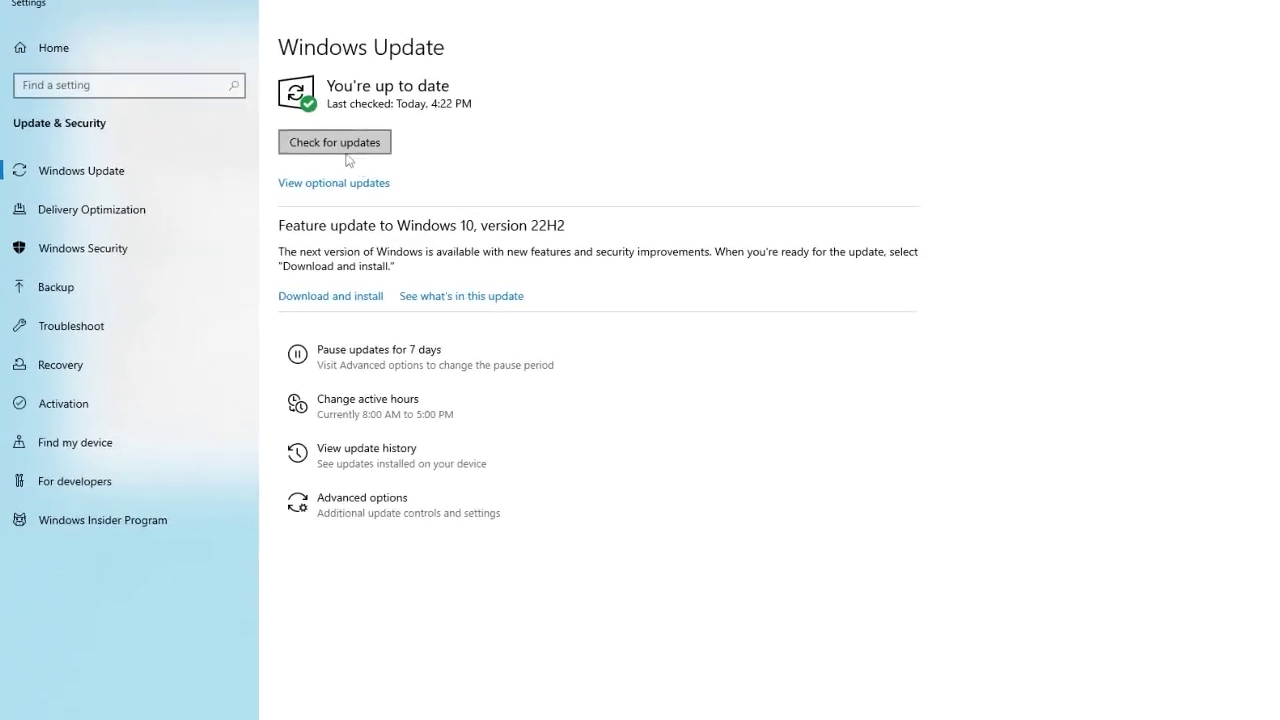
Step: Run Check for updates in Windows Update settings
left_click(282, 130)
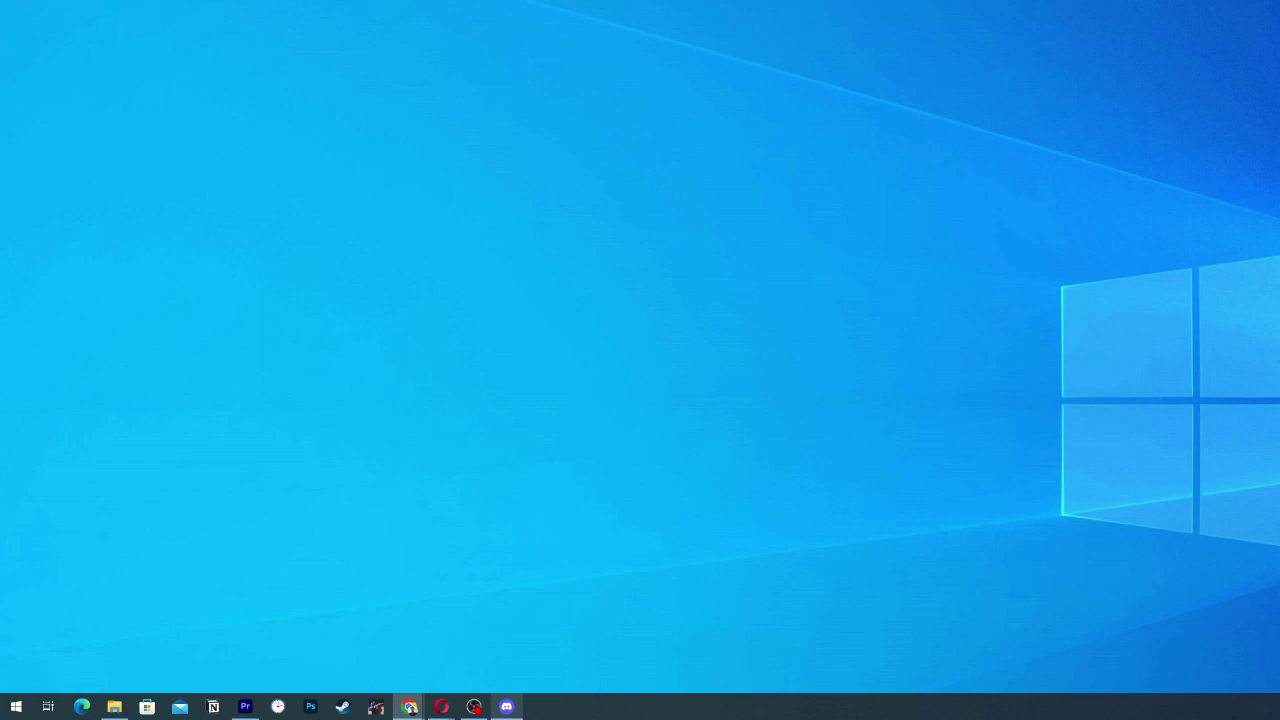
key("super")
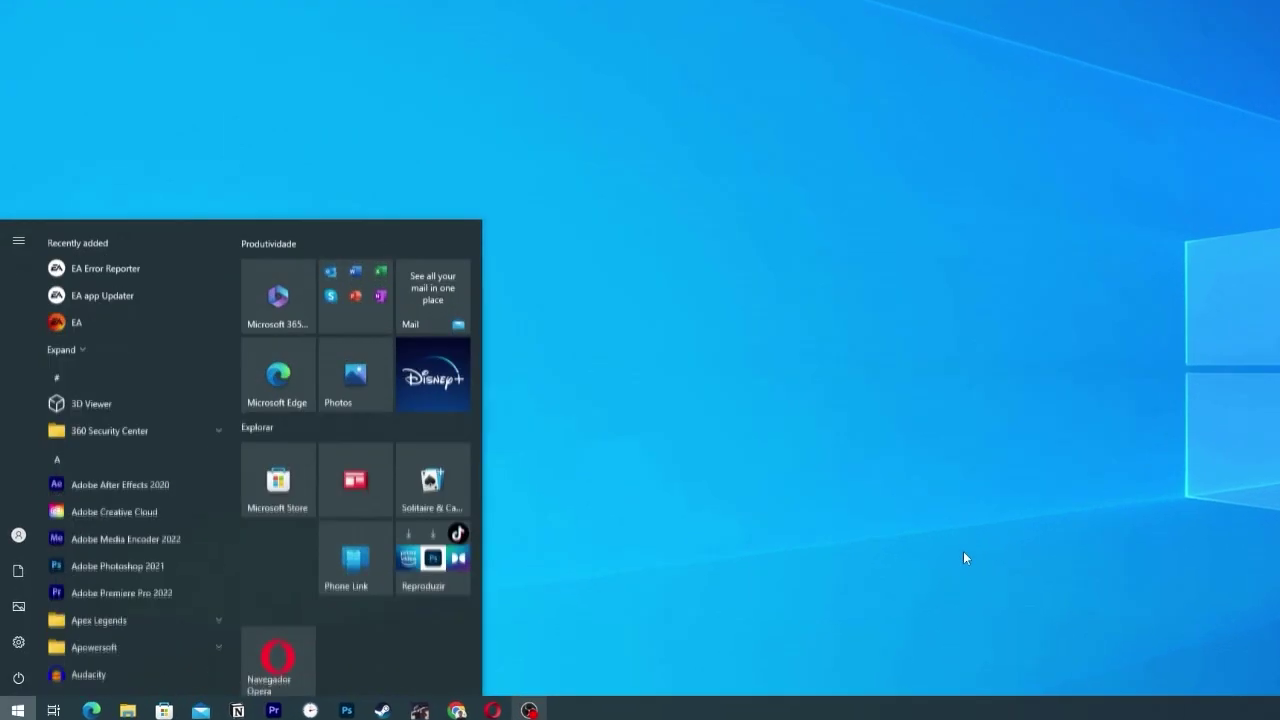
type("audio")
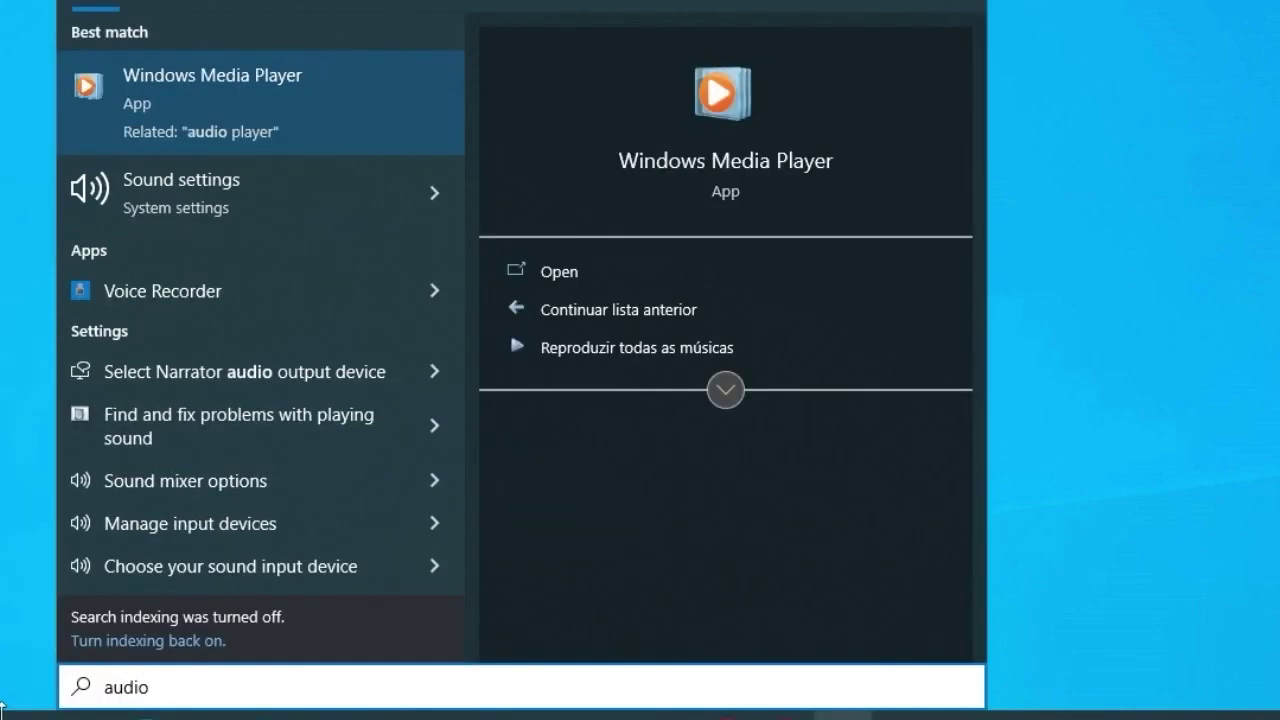
key("Down")
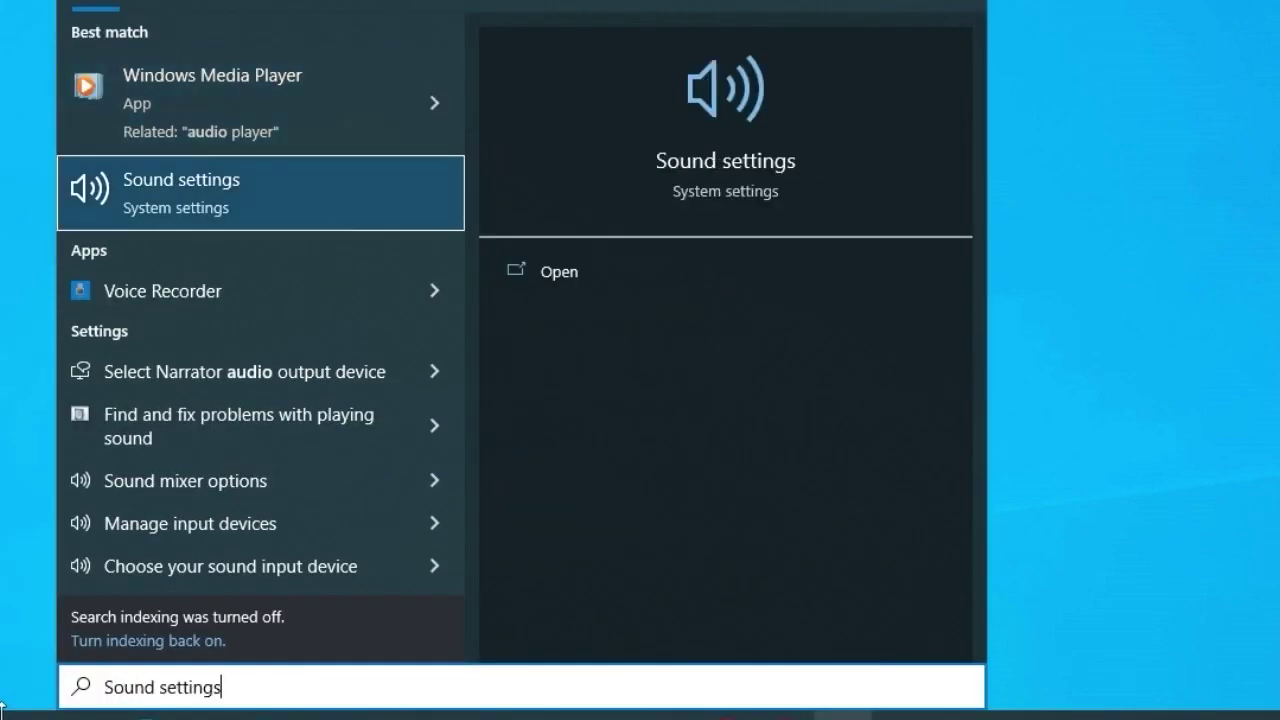
key("Return")
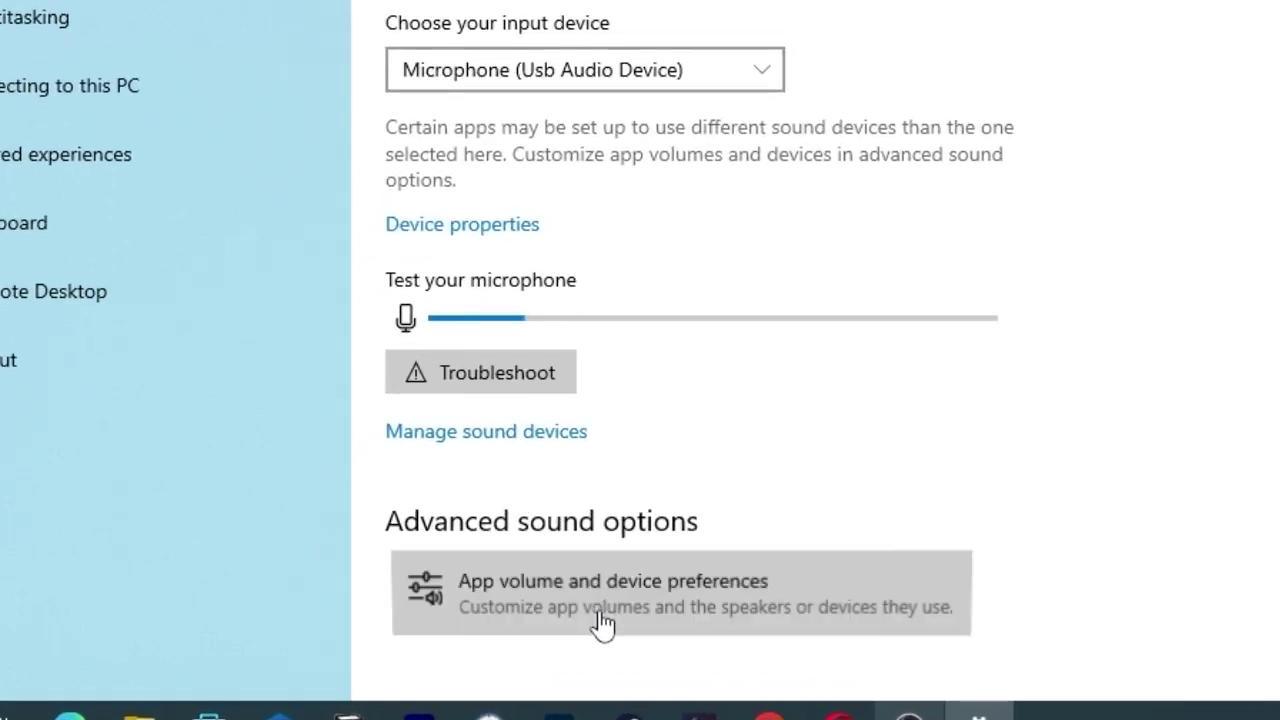
left_click(603, 622)
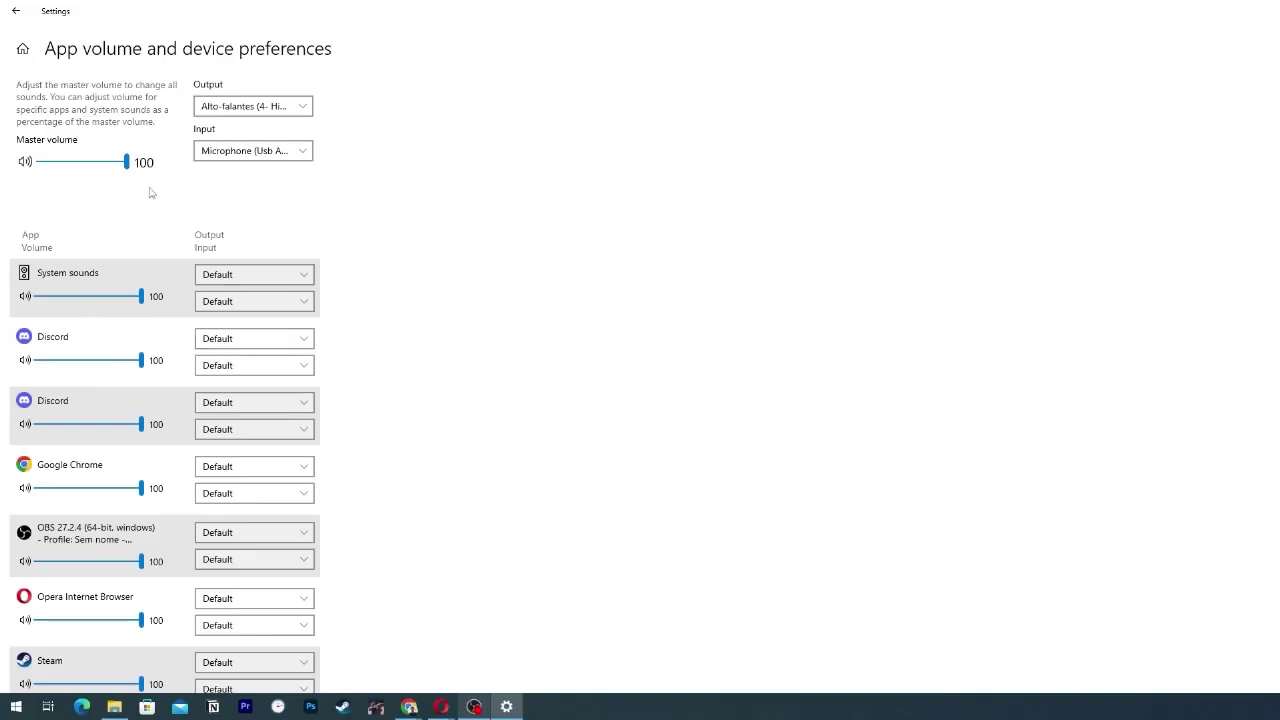
scroll(151, 193, "down", 3)
double_click(124, 18)
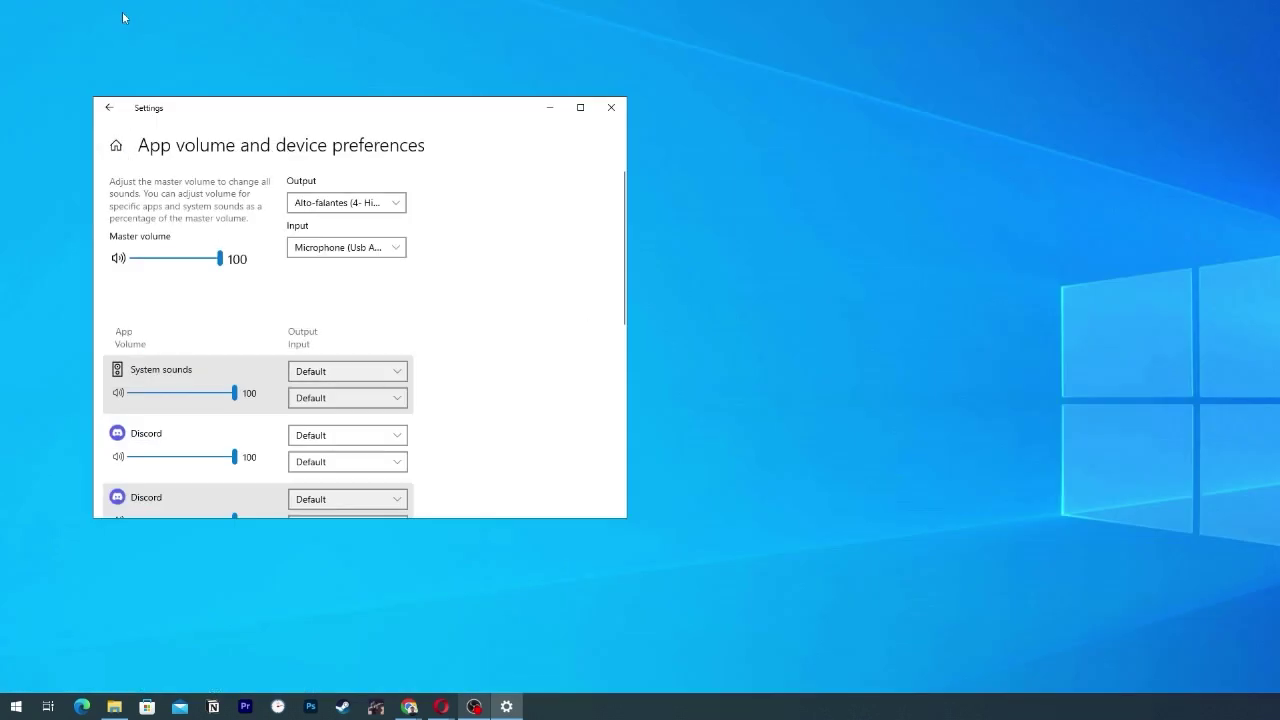
scroll(331, 223, "down", 10)
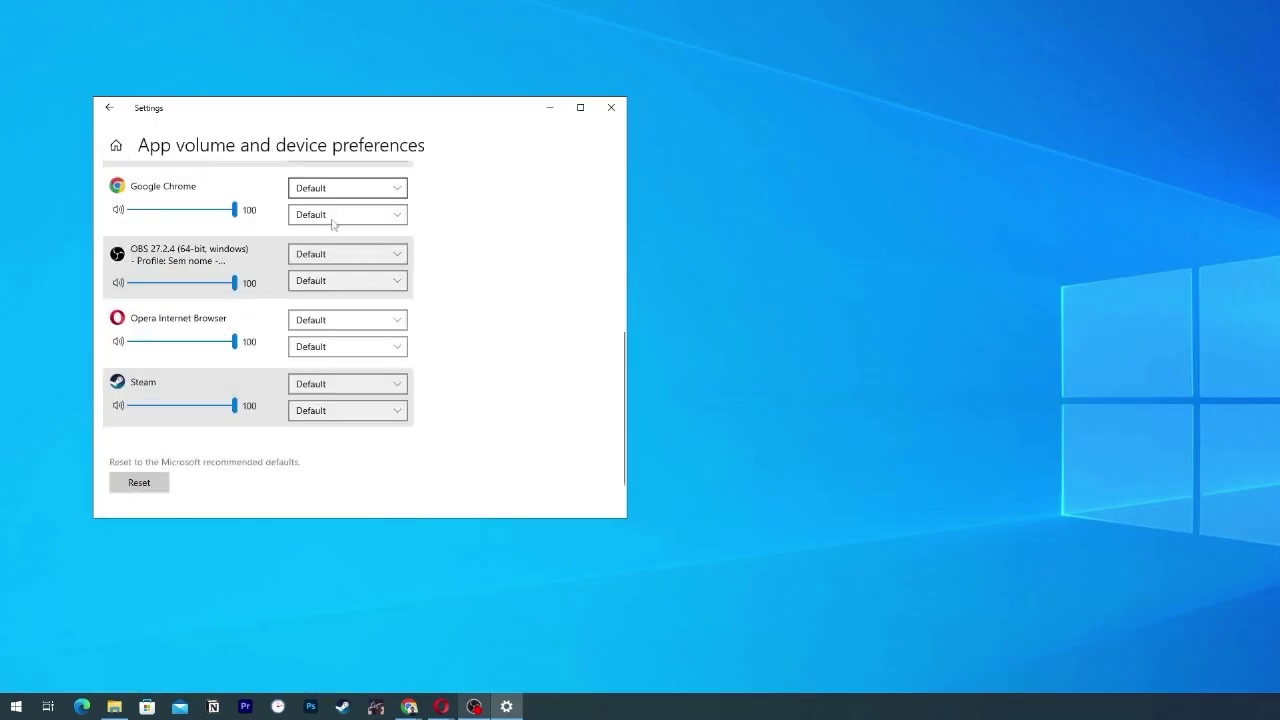
left_click(610, 108)
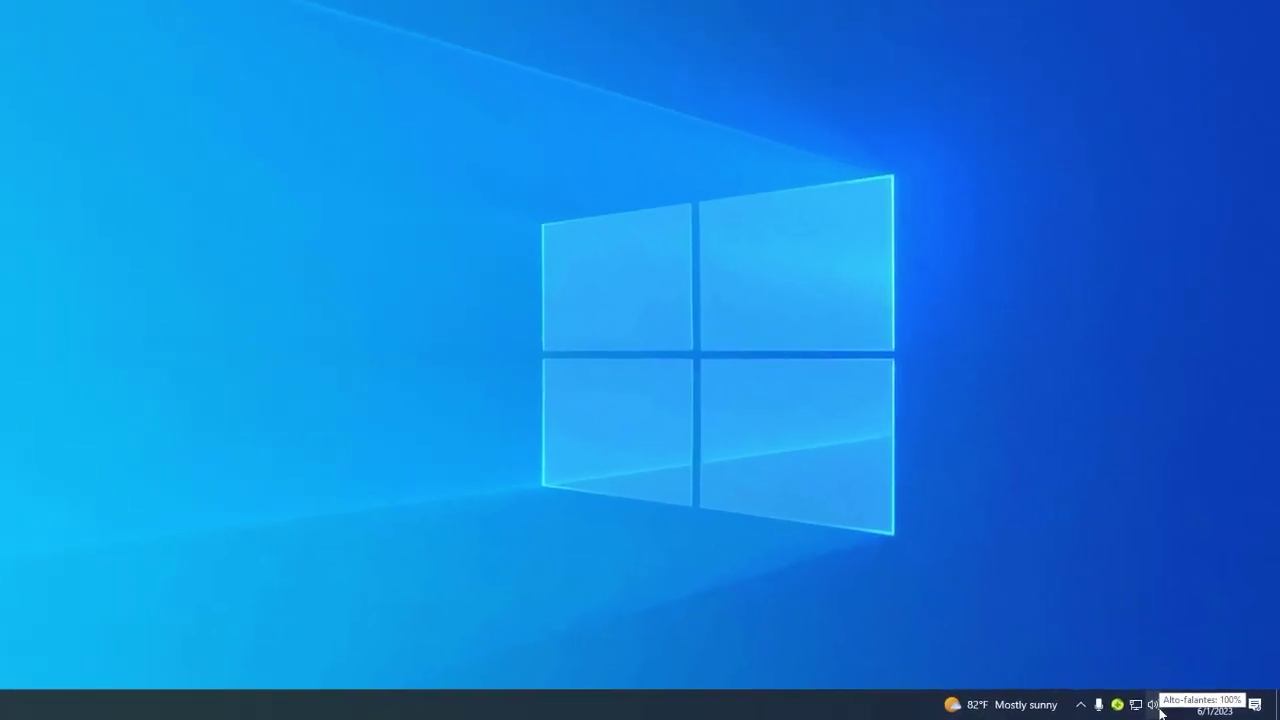
Step: Open the Alto-falantes speaker properties from the Playback list in the Sound dialog
right_click(1141, 706)
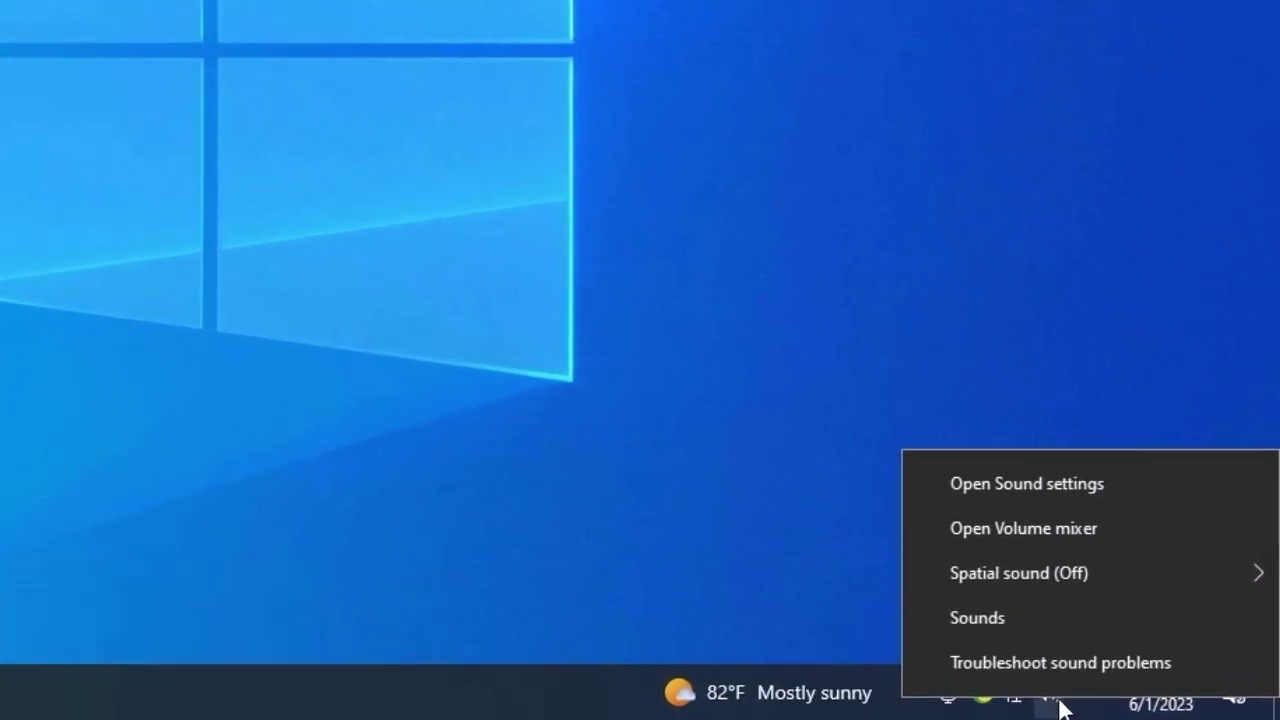
left_click(1055, 620)
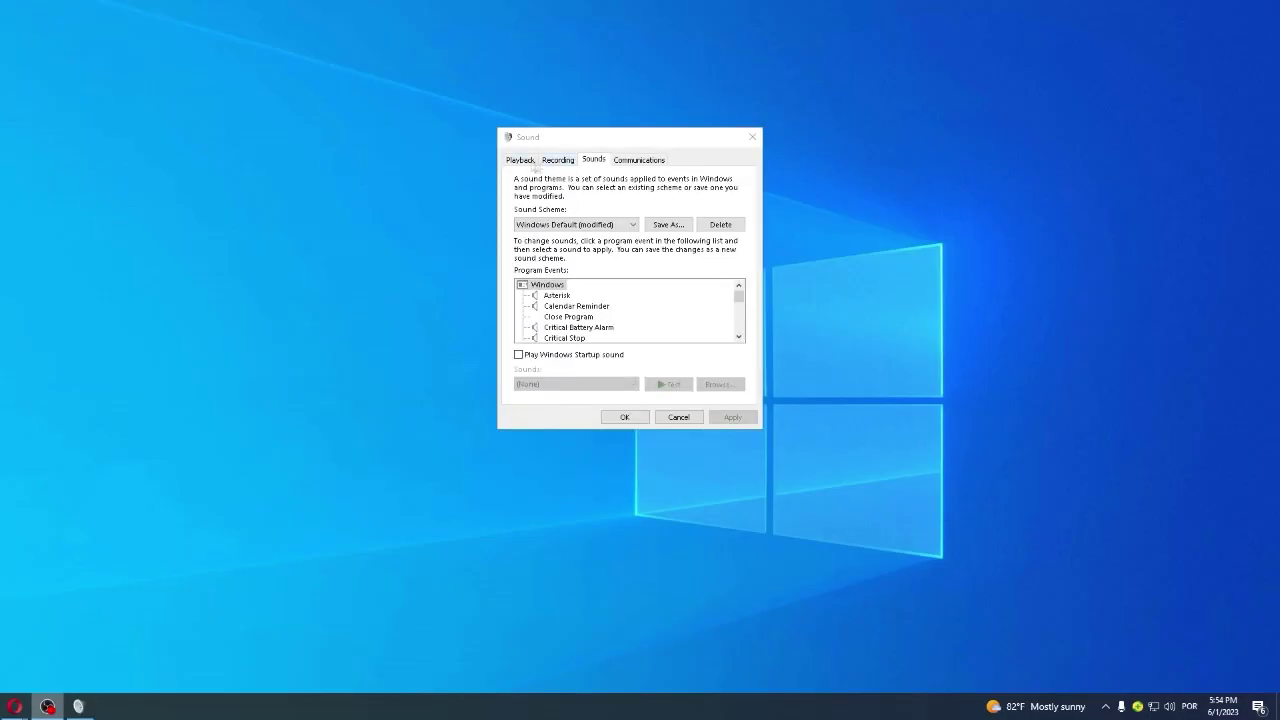
left_click(533, 163)
scroll(636, 257, "down", 1)
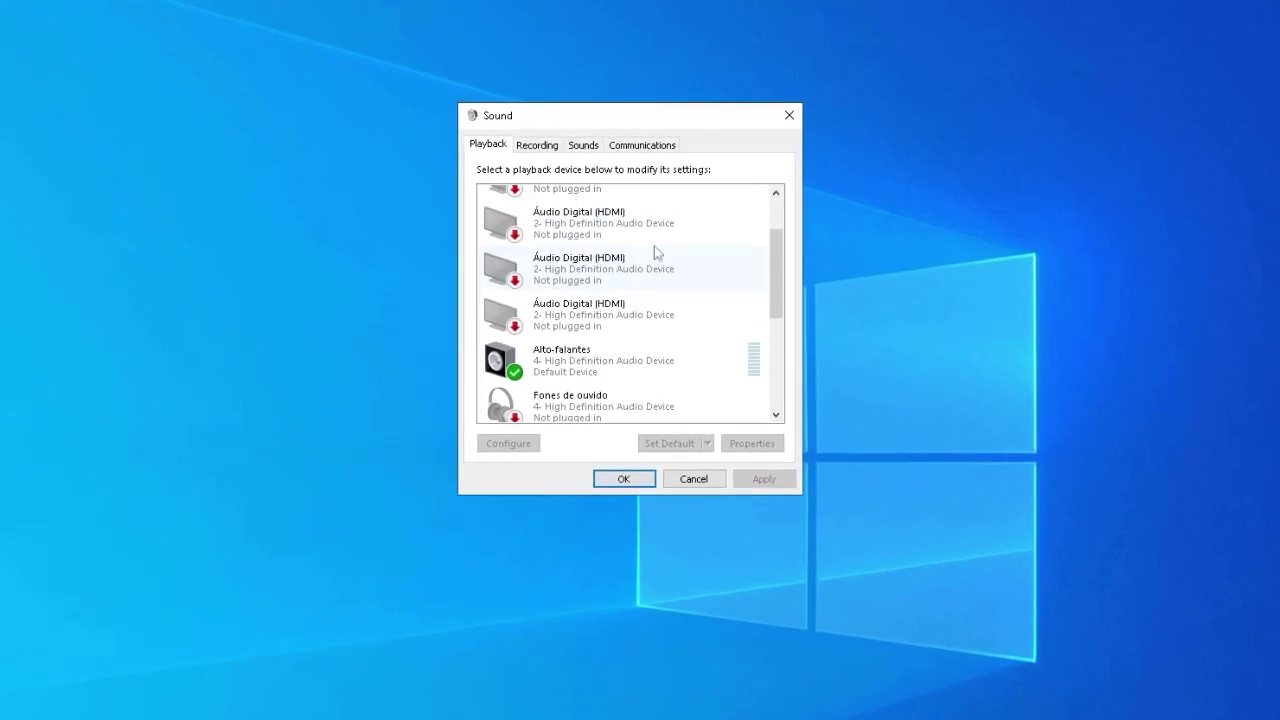
scroll(657, 255, "down", 1)
right_click(543, 317)
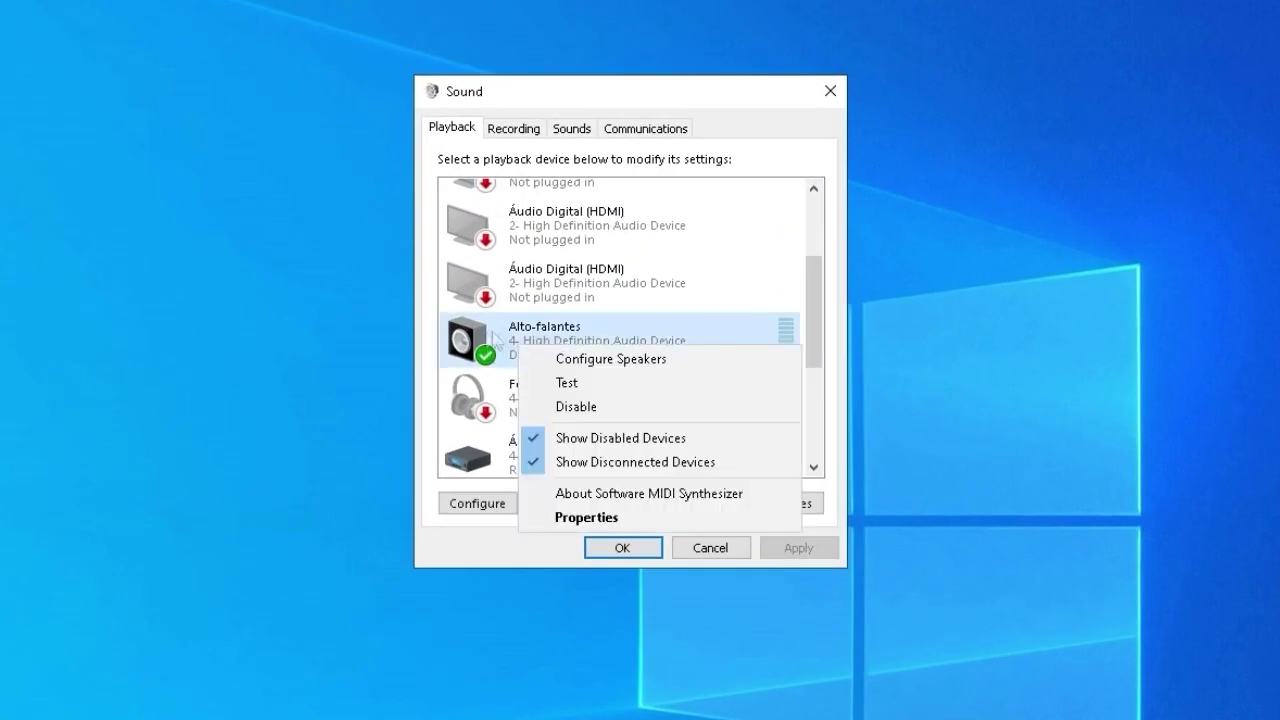
left_click(607, 518)
Step: Enable Bass Boost and Loudness Equalization in Enhancements, then apply and close
left_click(535, 211)
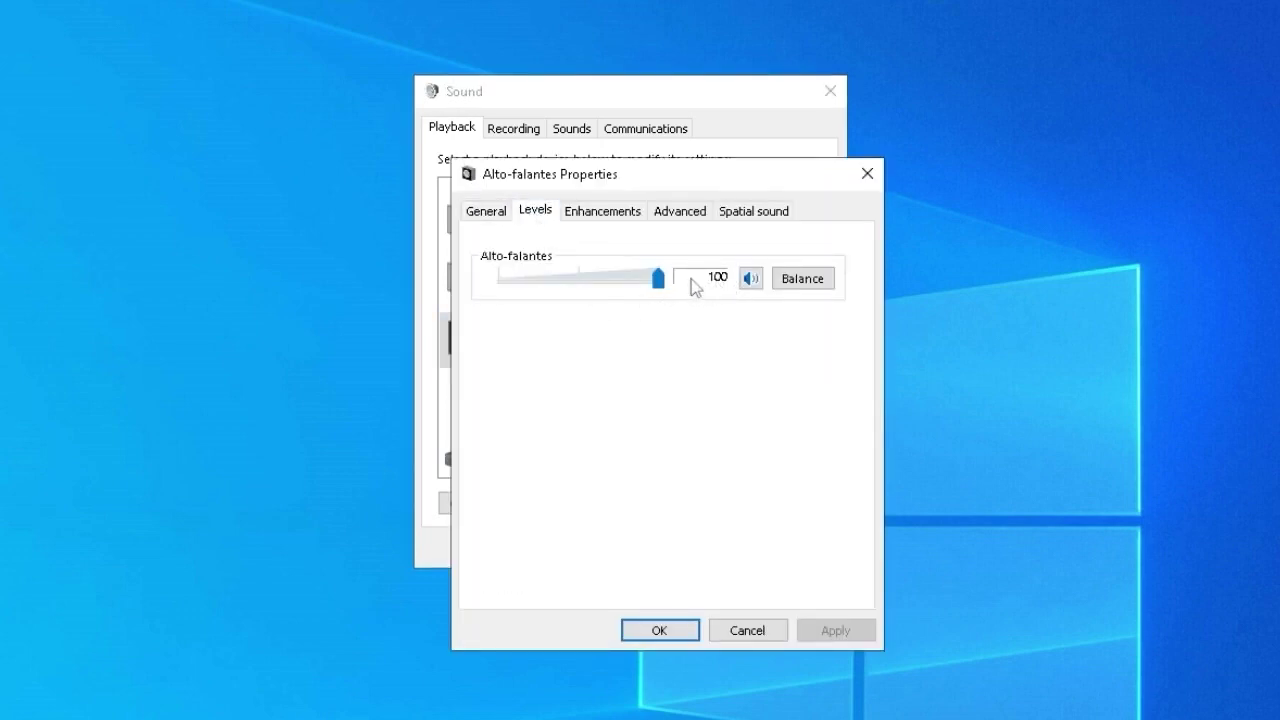
left_click(599, 218)
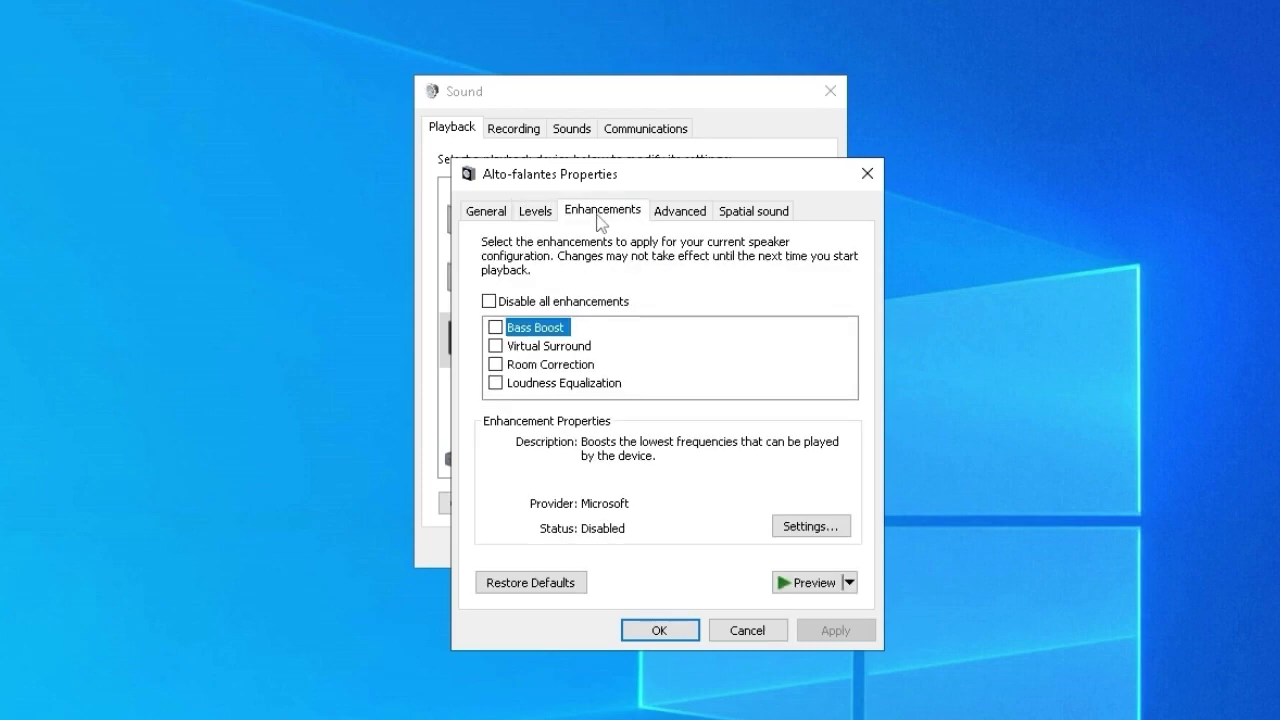
left_click(495, 328)
left_click(495, 383)
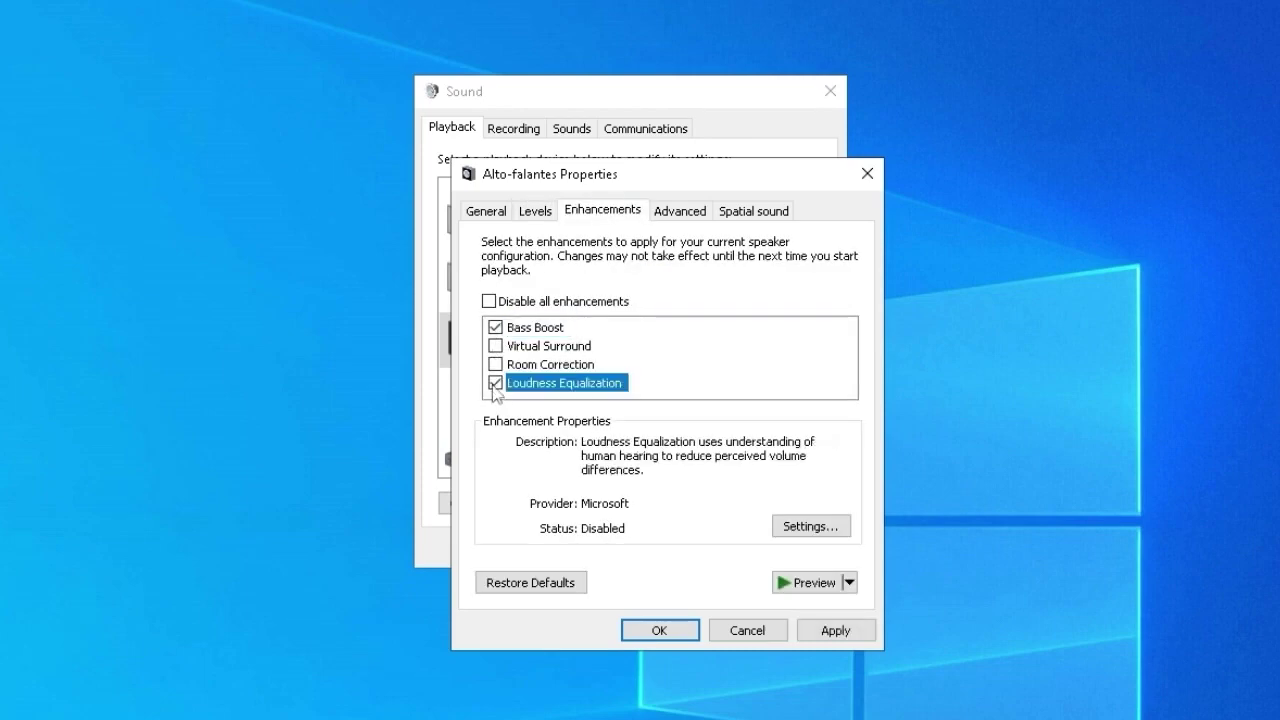
left_click(835, 632)
left_click(655, 632)
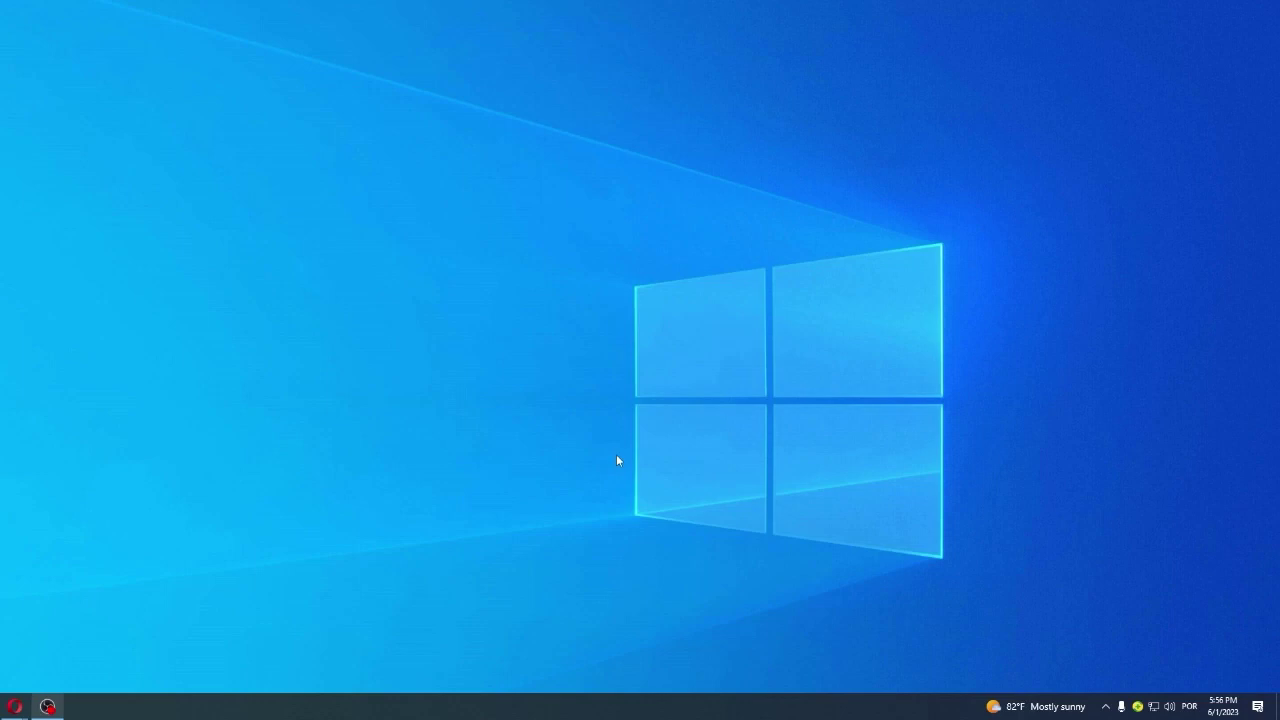
right_click(1167, 706)
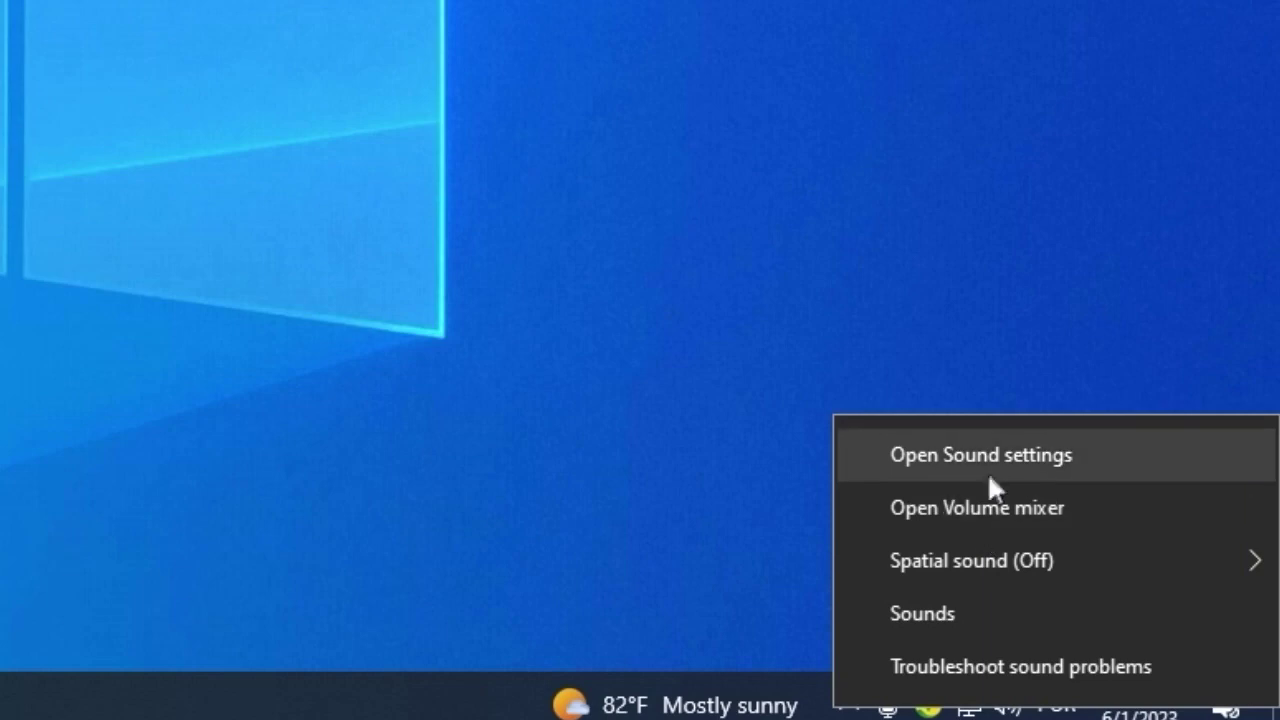
Step: Set the Alto-falantes speakers' default format to 24 bit, 192000 Hz (Studio Quality)
left_click(986, 612)
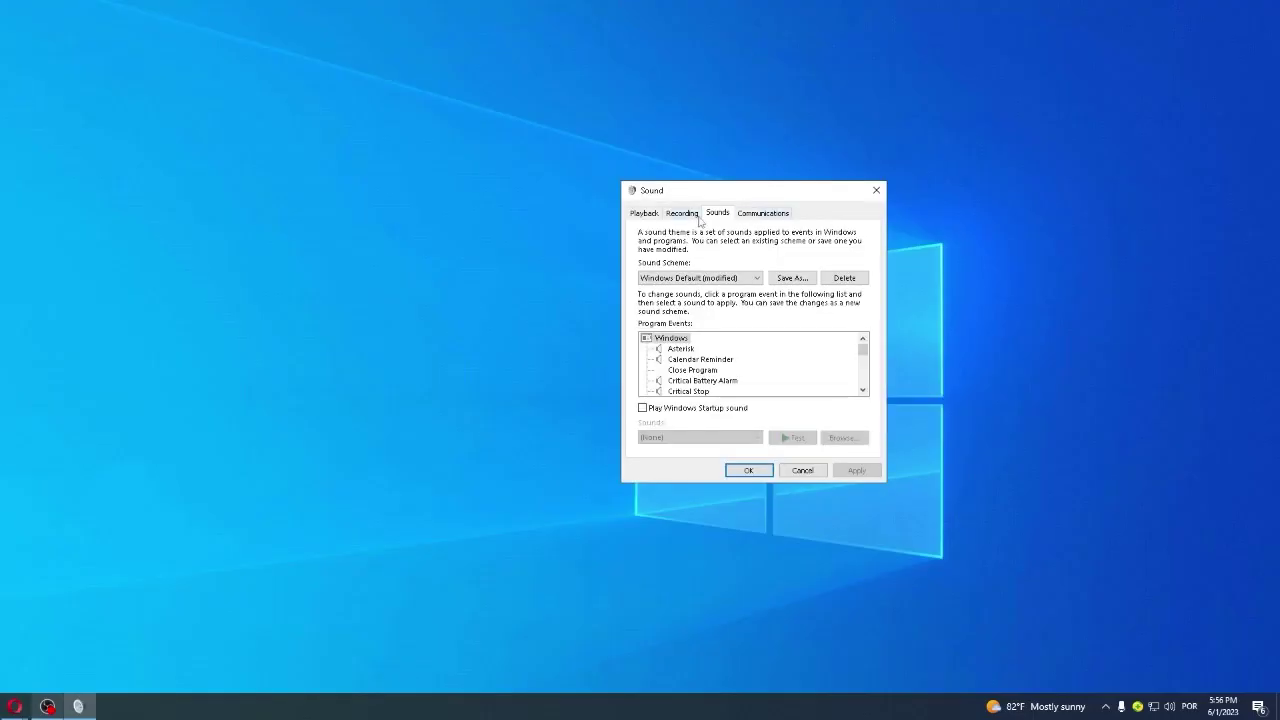
left_click(637, 212)
scroll(687, 389, "down", 3)
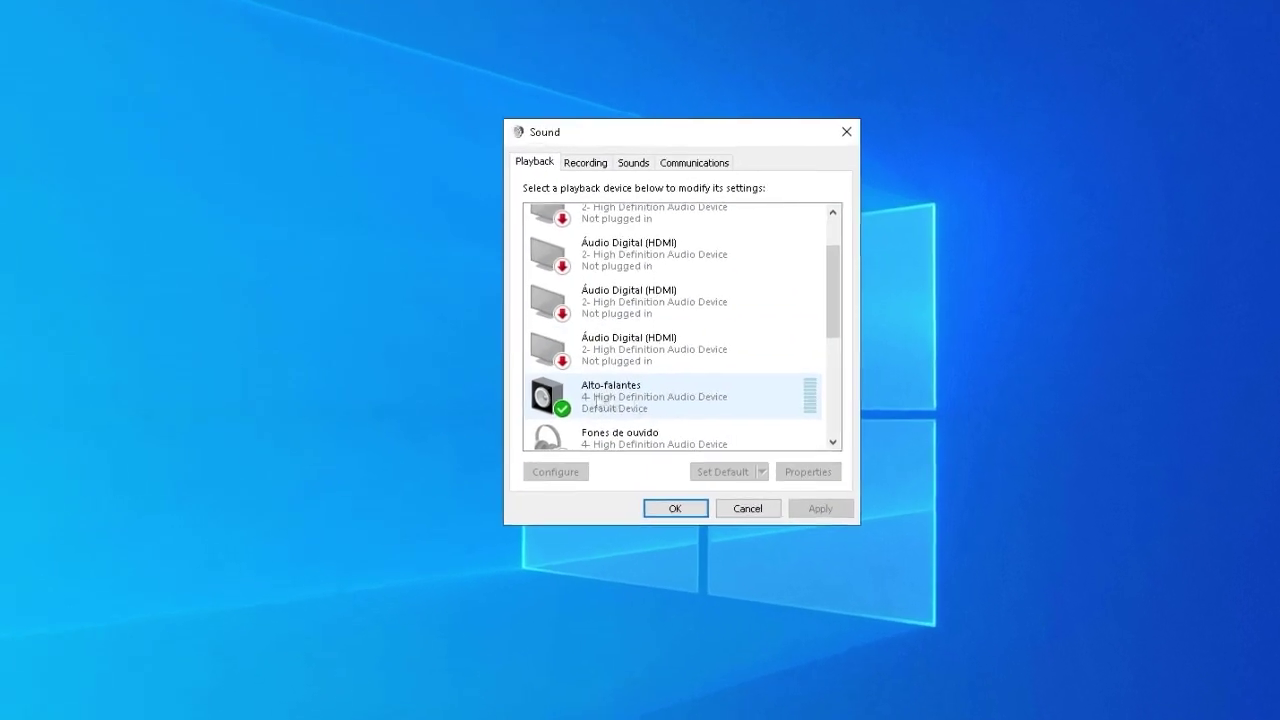
right_click(635, 405)
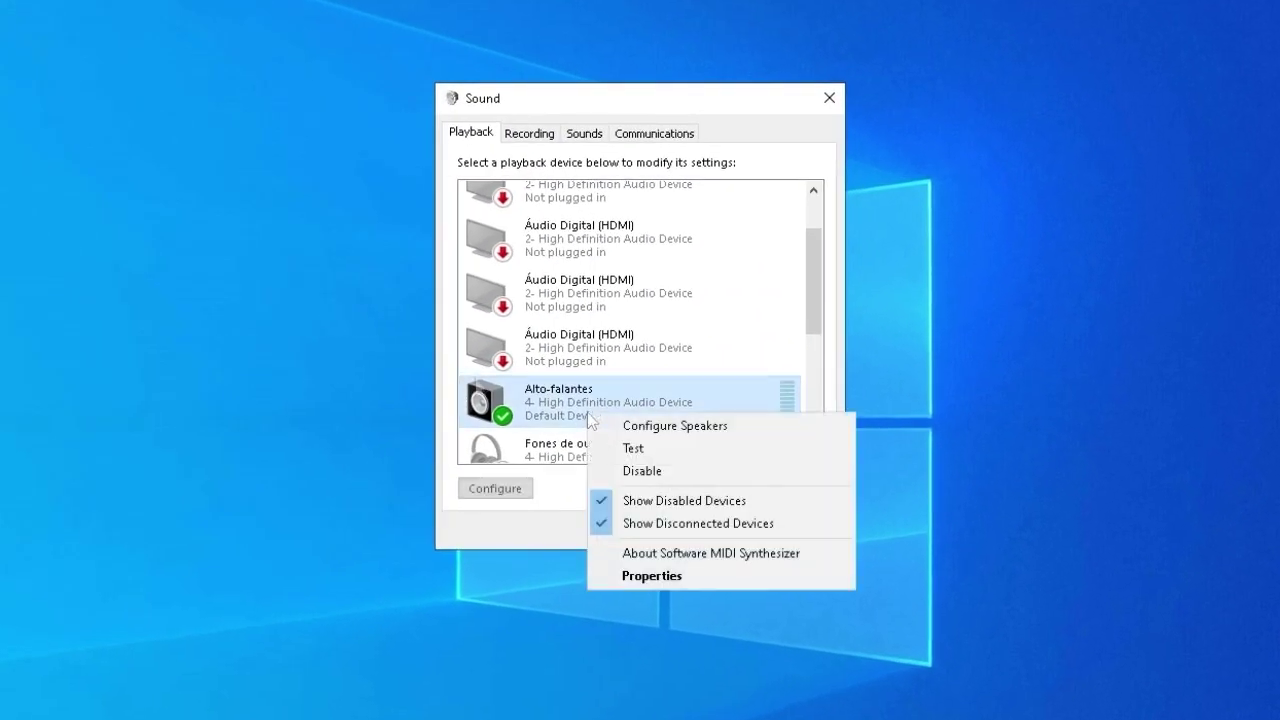
left_click(656, 578)
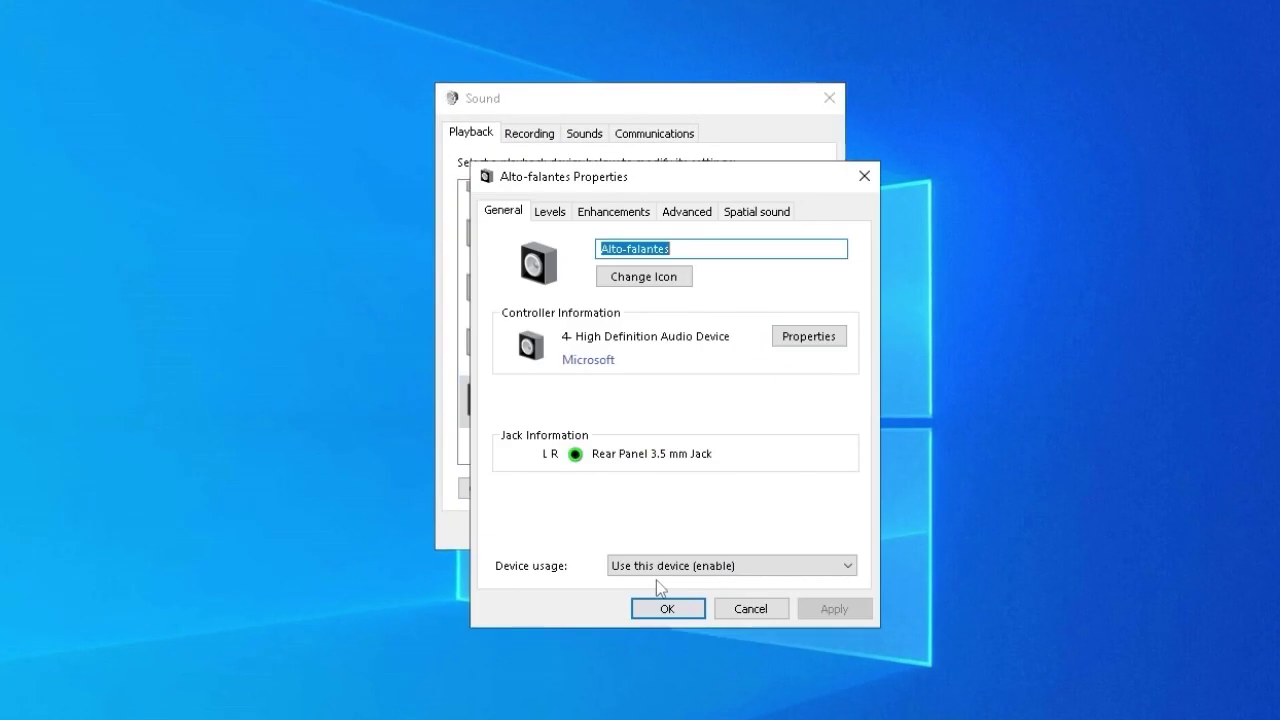
left_click(687, 212)
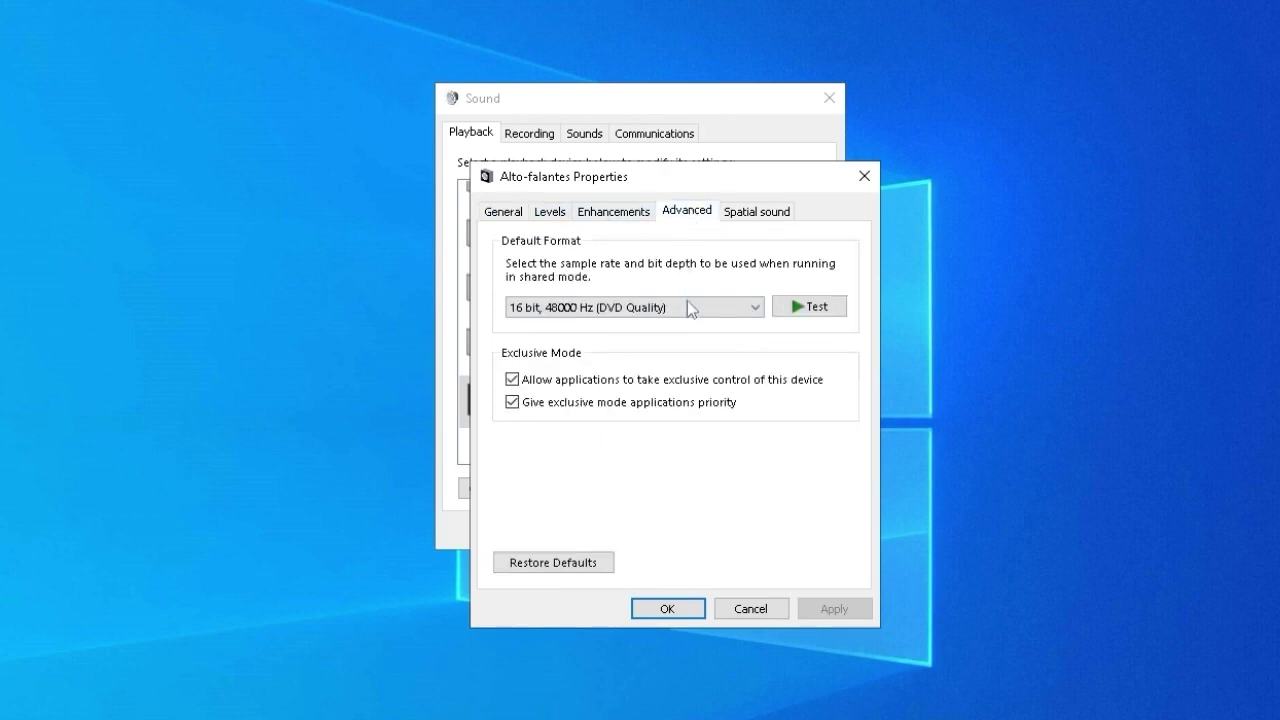
left_click(629, 310)
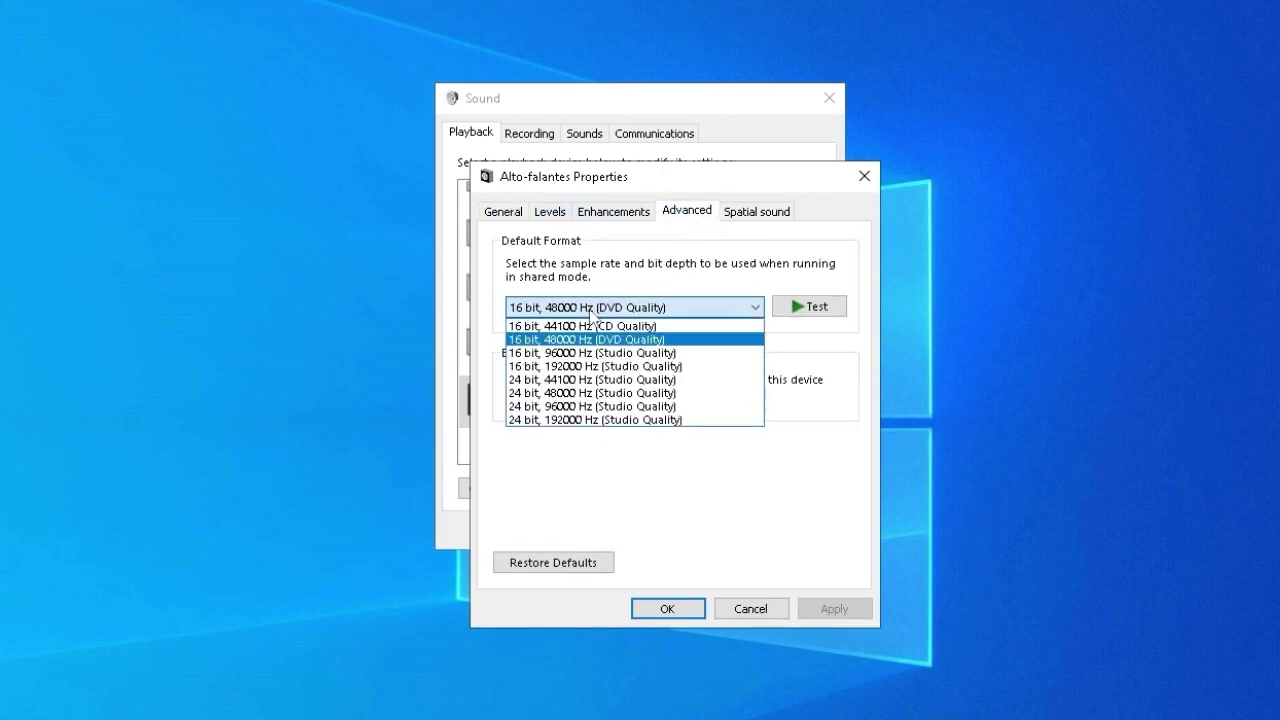
left_click(642, 424)
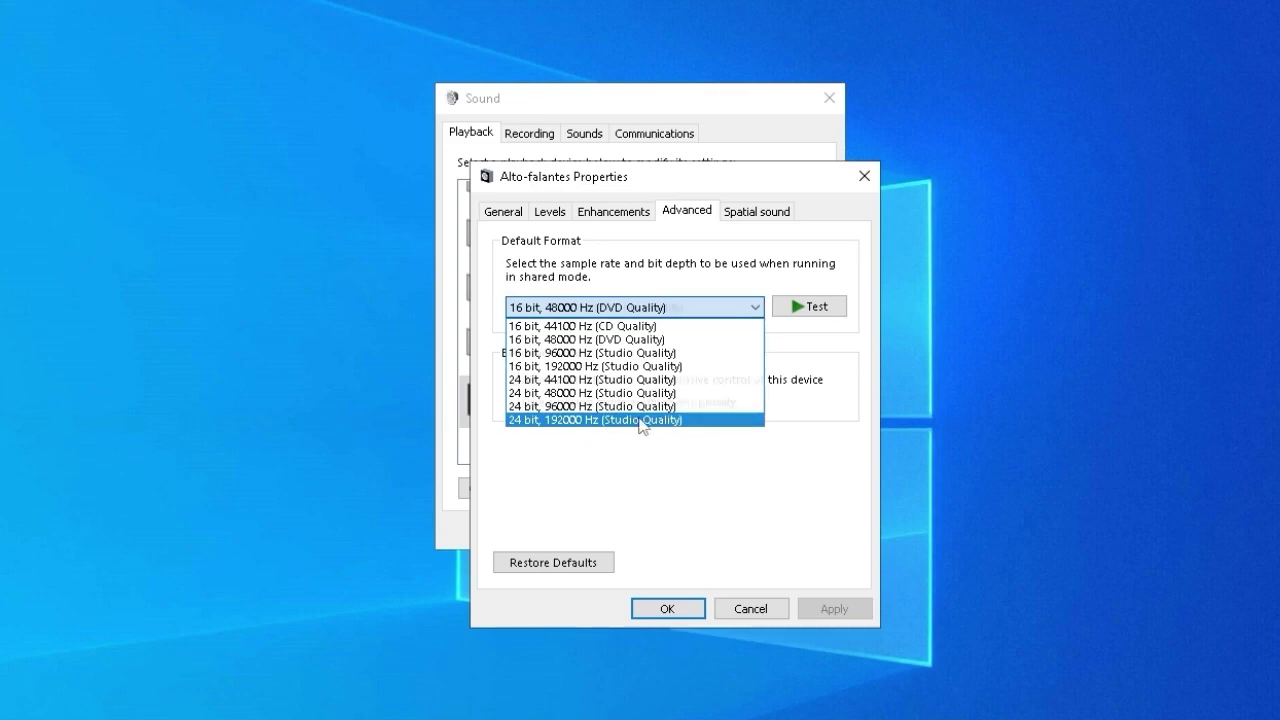
left_click(691, 609)
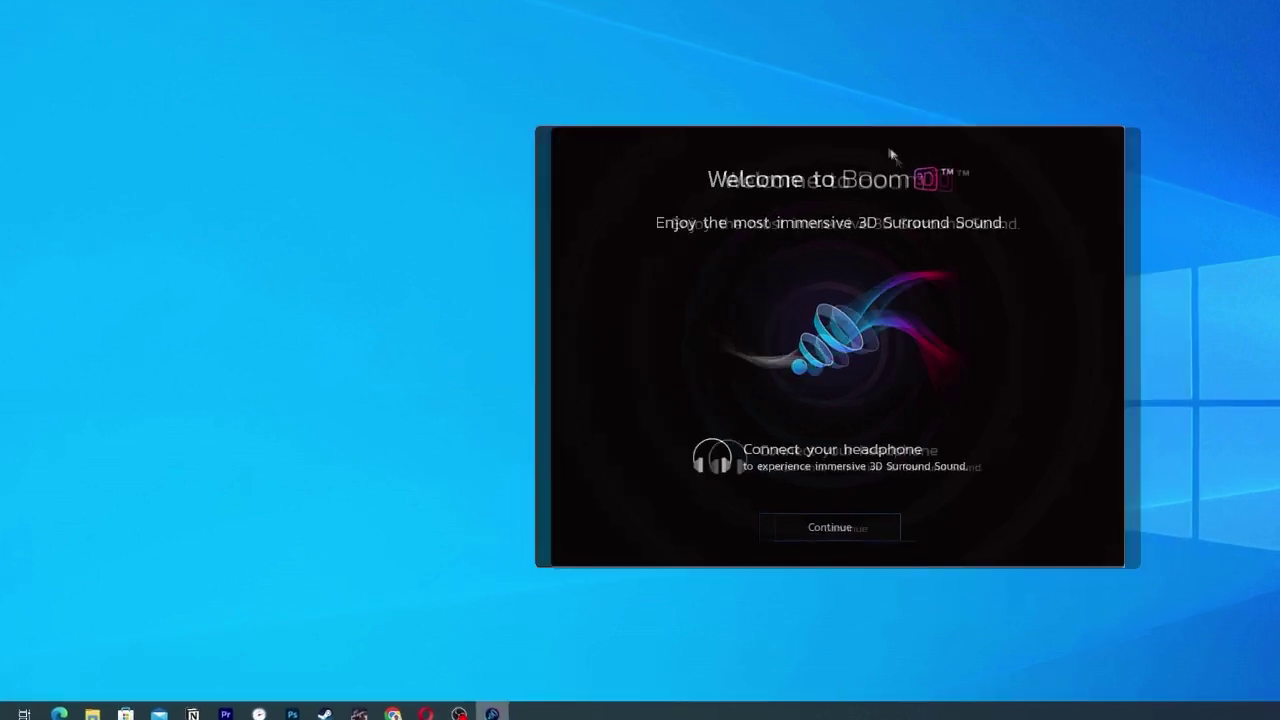
Step: Skip Boom 3D's welcome and intro, sign up, and accept the free trial
left_click(826, 564)
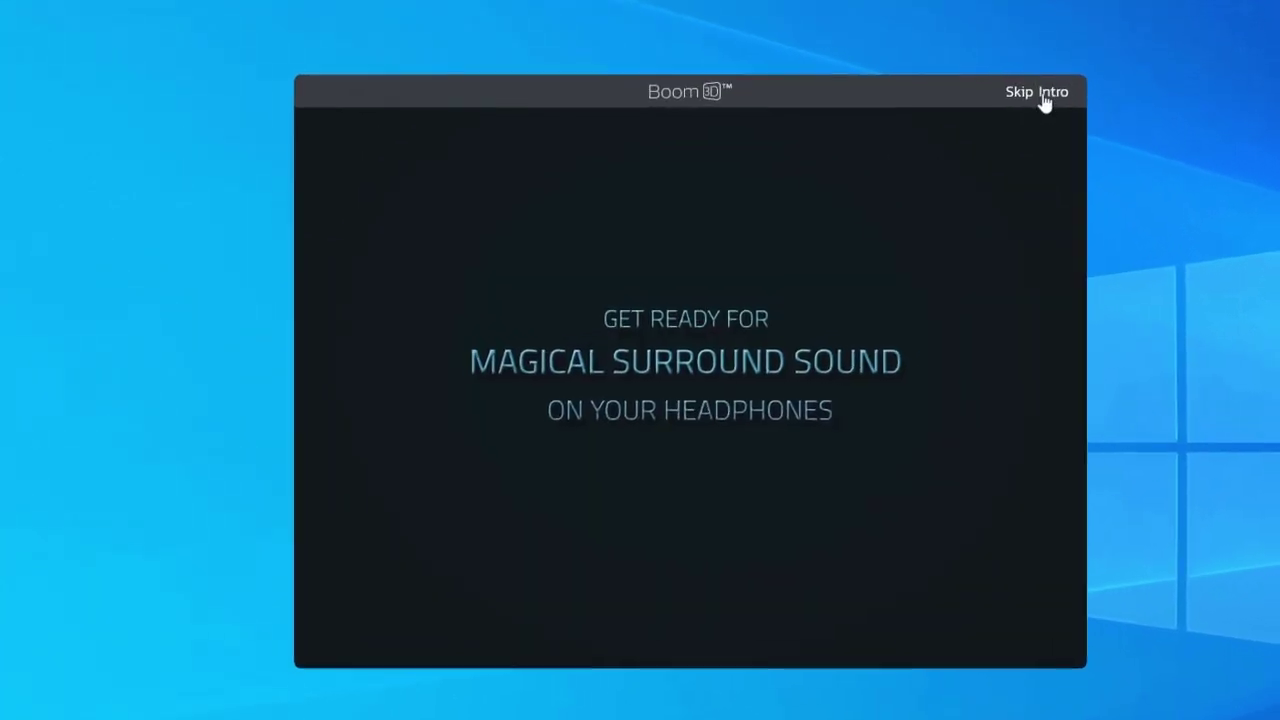
left_click(1043, 98)
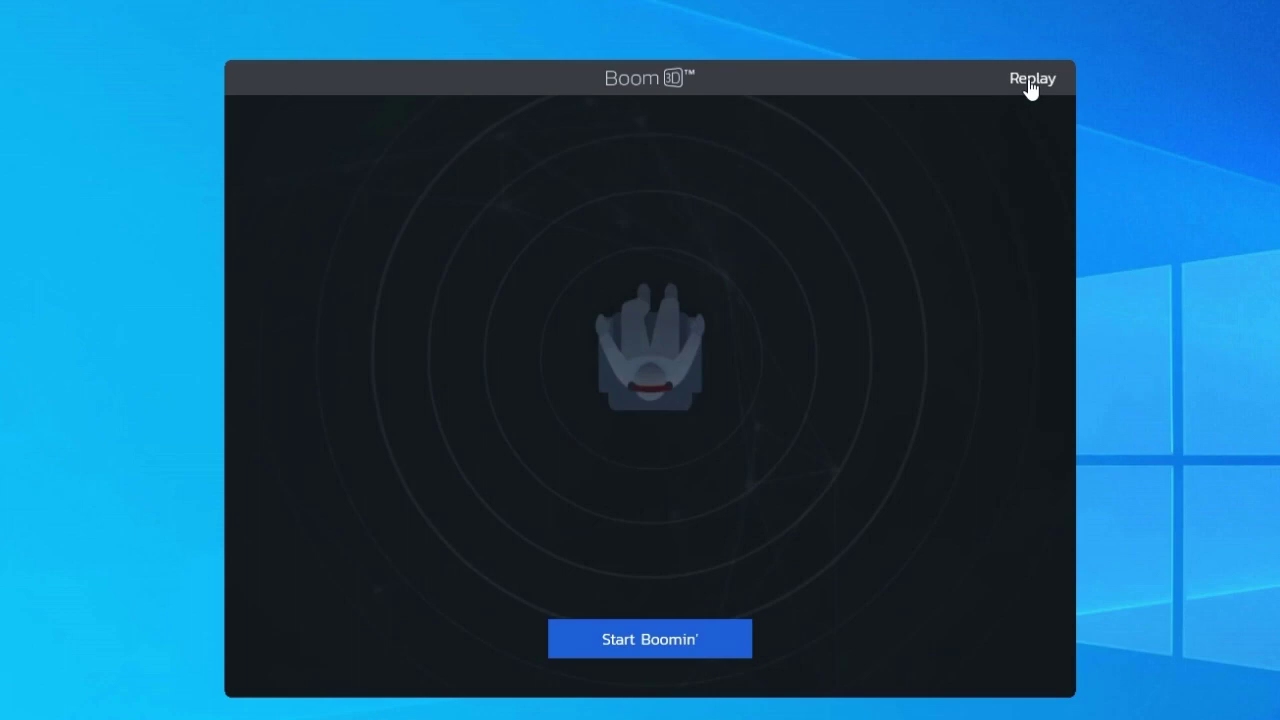
left_click(629, 645)
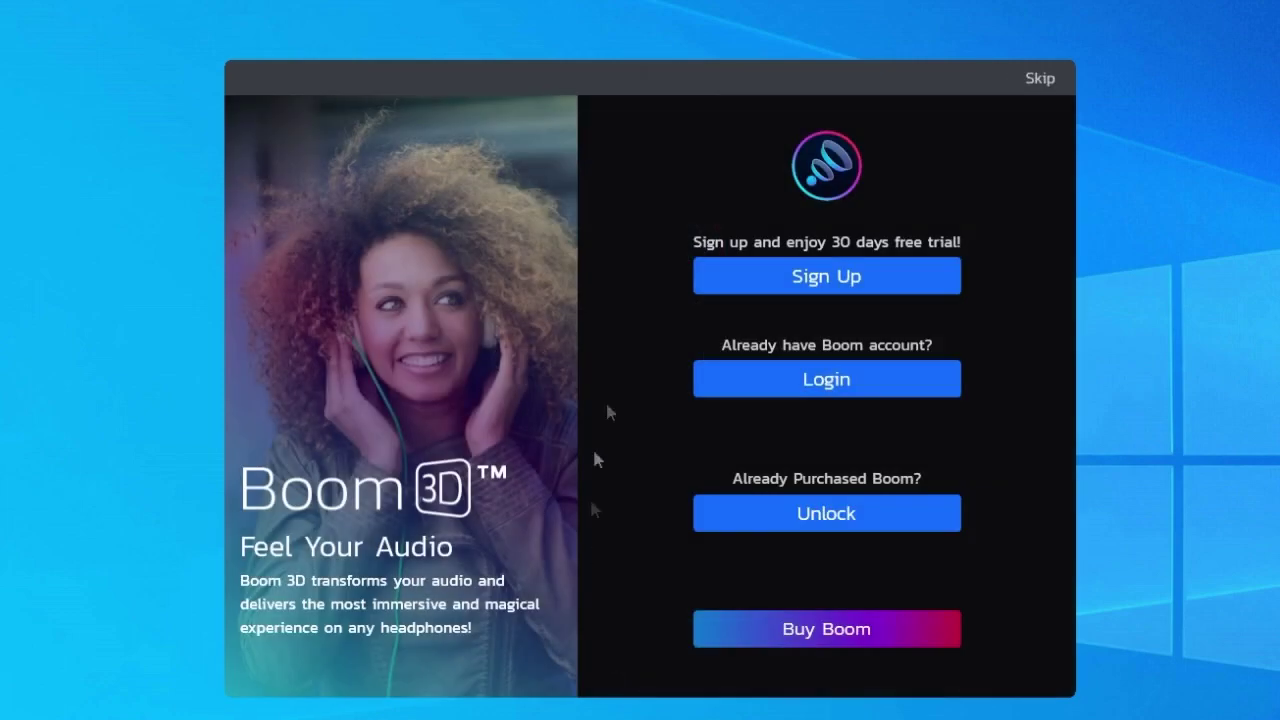
left_click(802, 282)
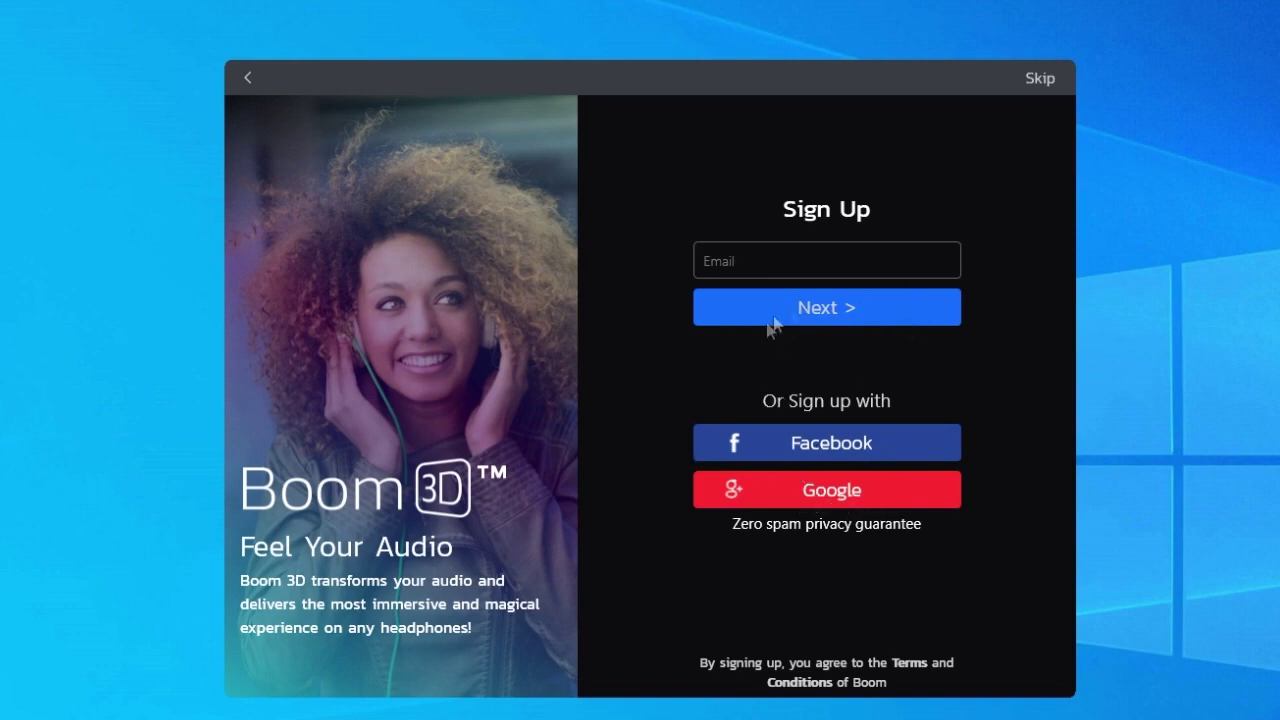
left_click(838, 492)
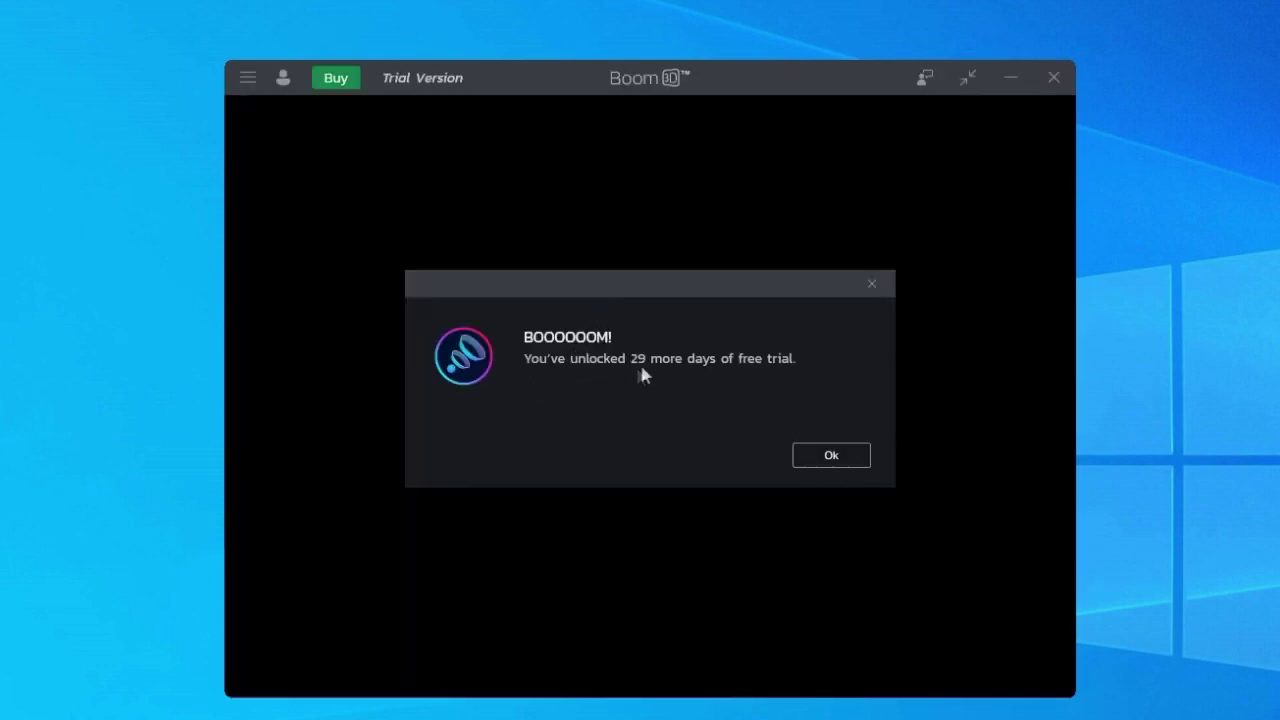
left_click(849, 456)
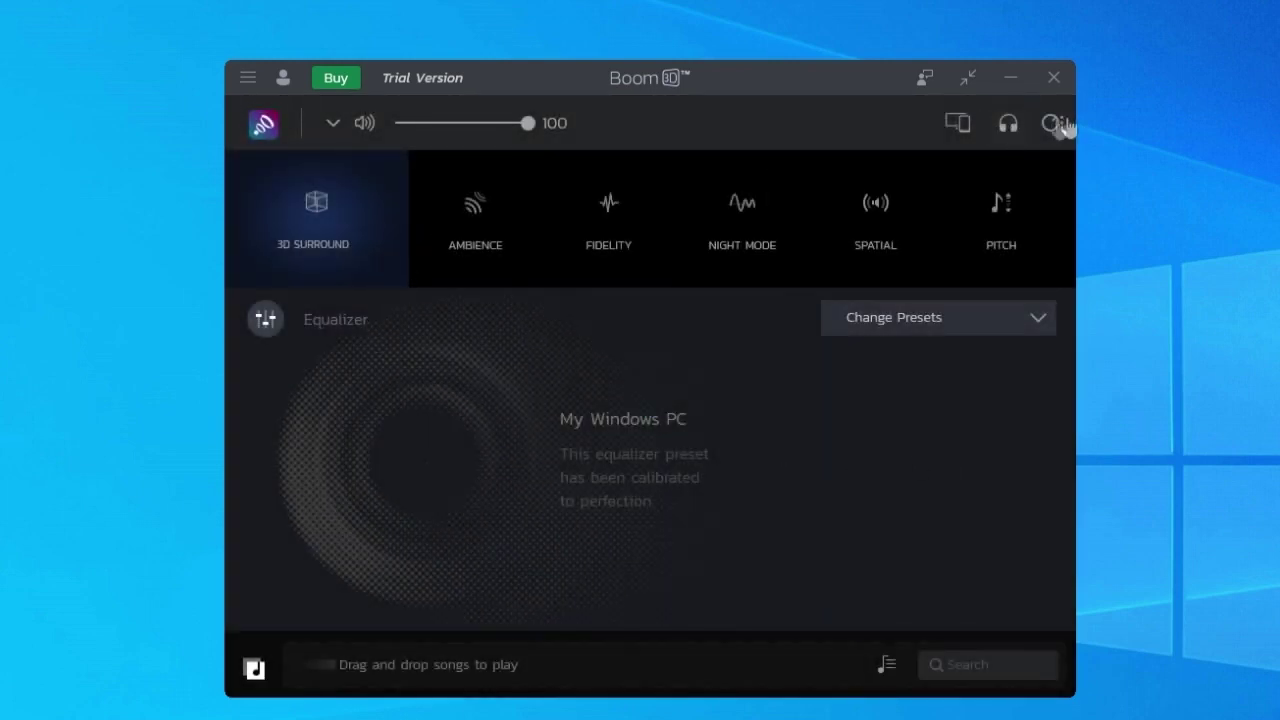
Step: Set Boom 3D's output device type to System Speakers
left_click(1008, 130)
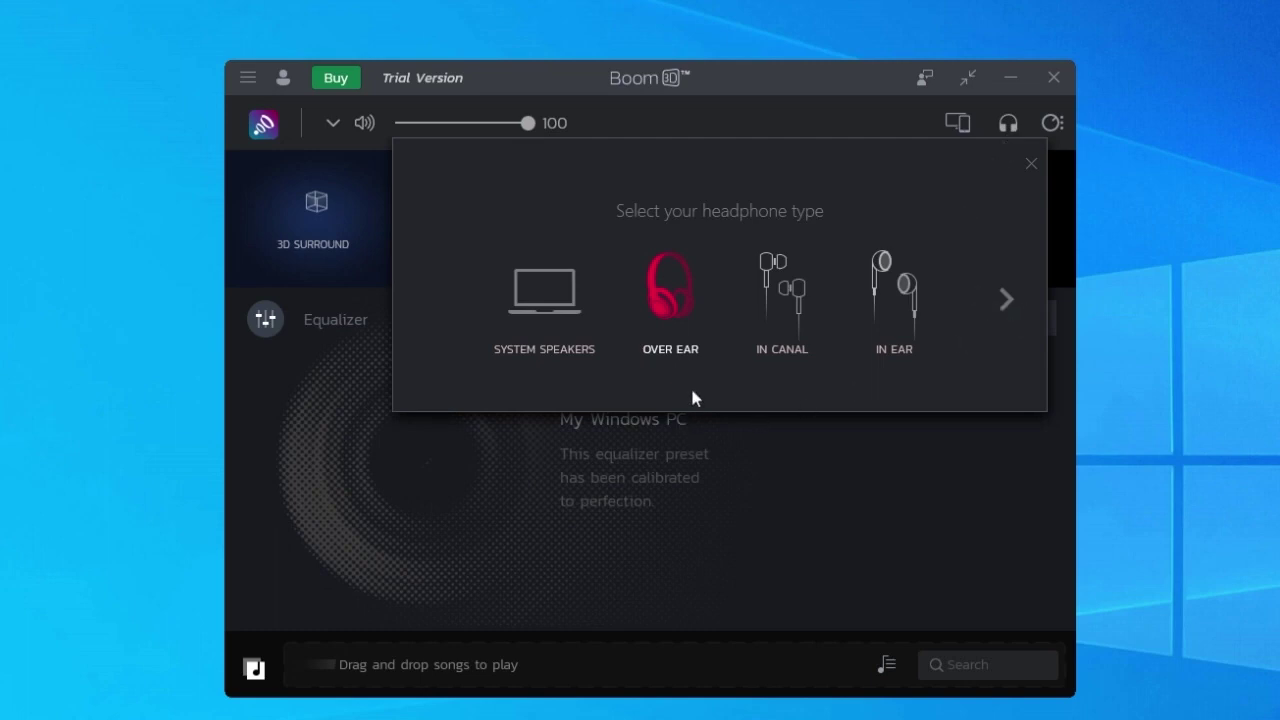
left_click(780, 288)
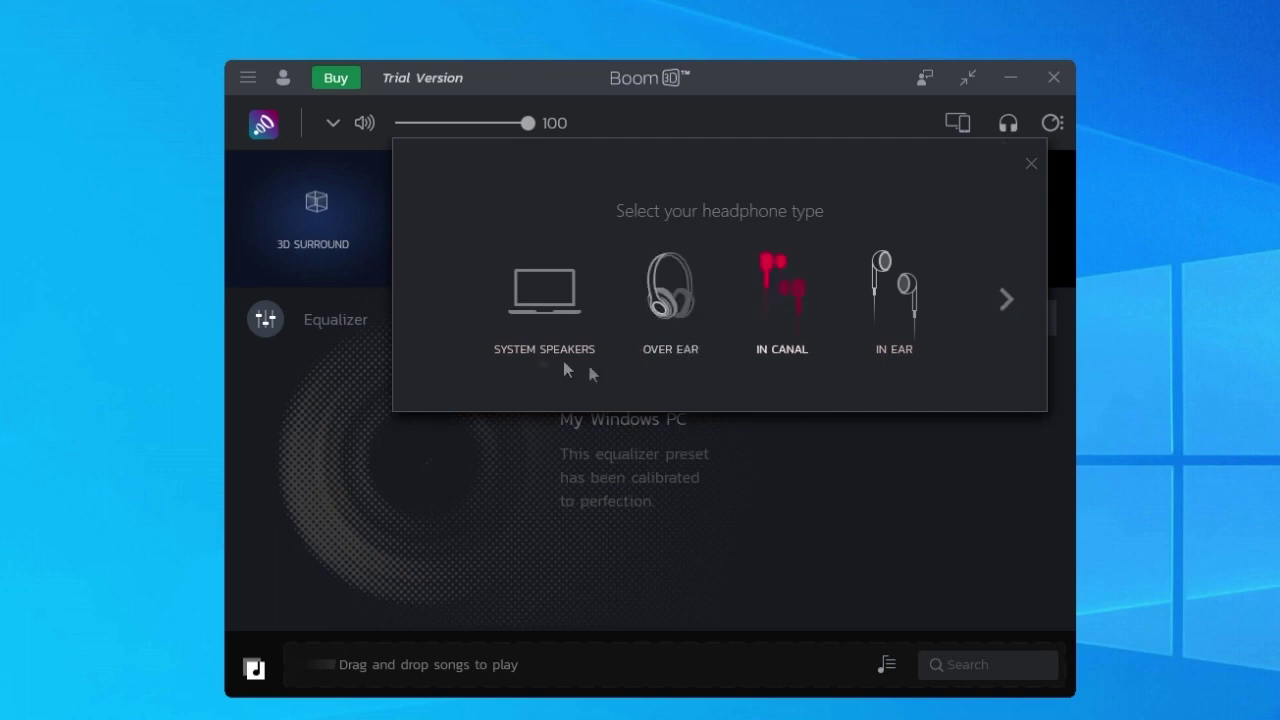
left_click(363, 303)
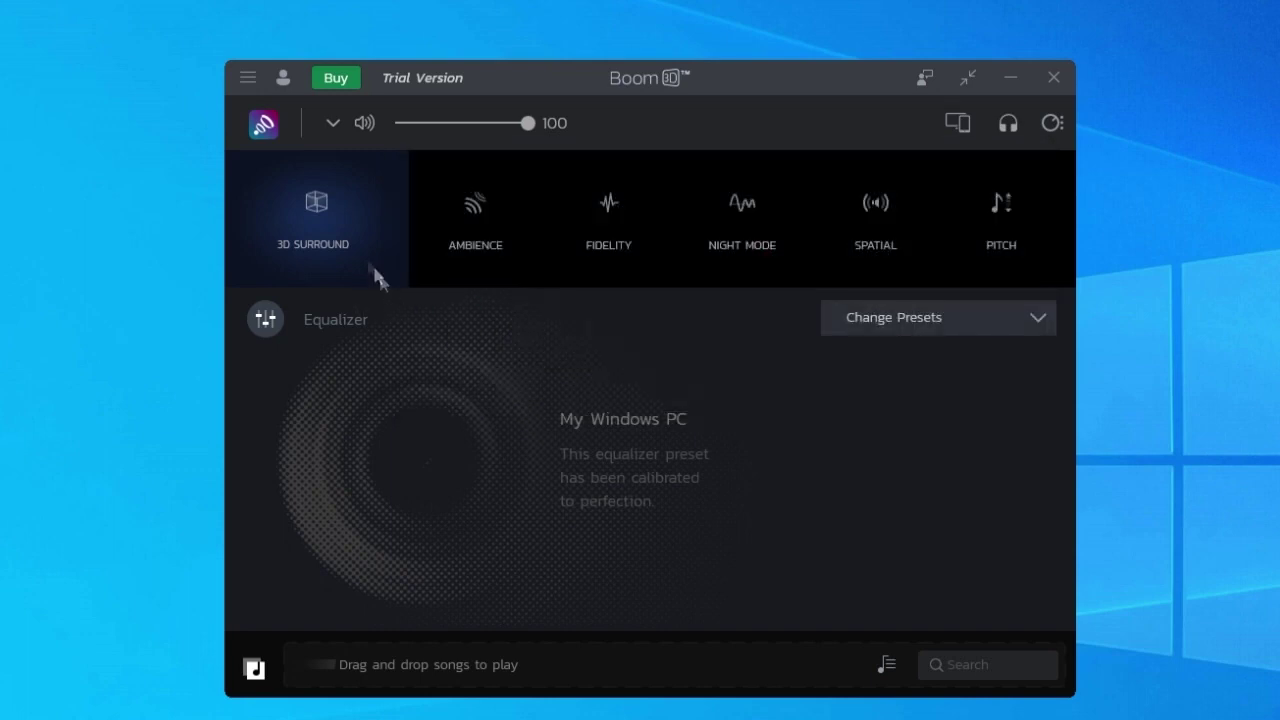
Step: Raise the 3D Surround intensity and turn on the equalizer
mouse_move(312, 218)
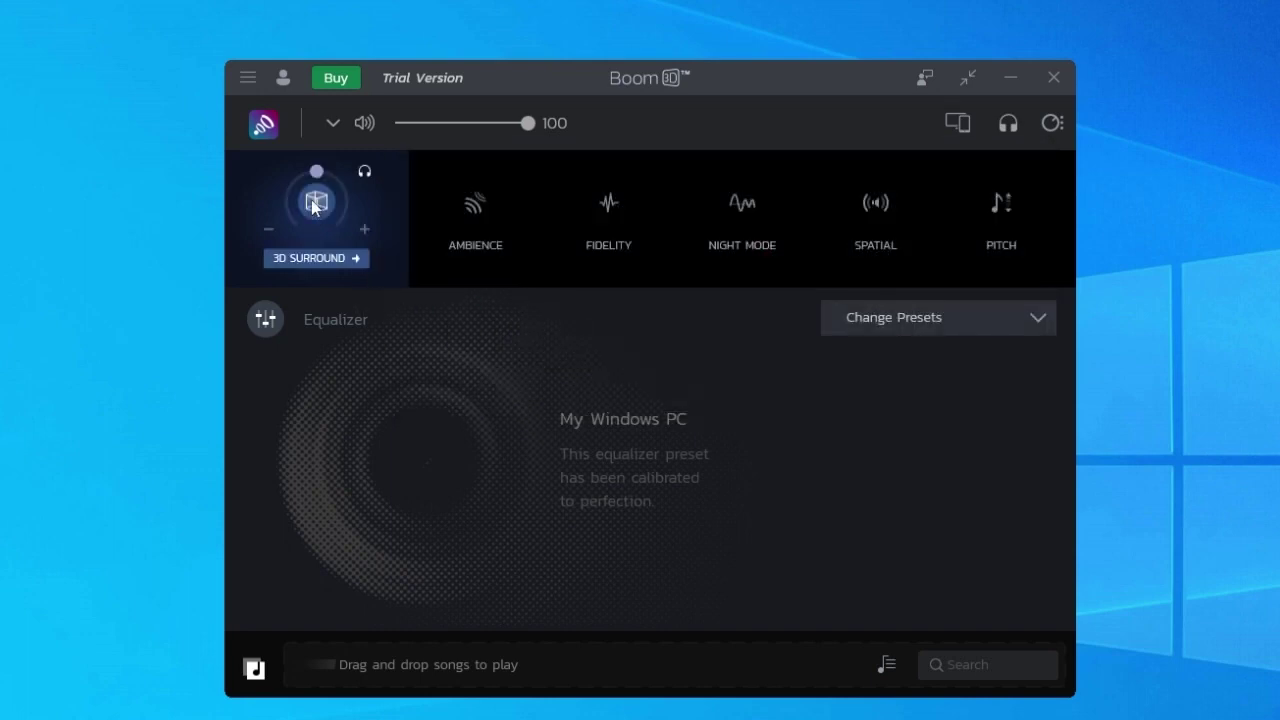
left_click(365, 230)
left_click(263, 320)
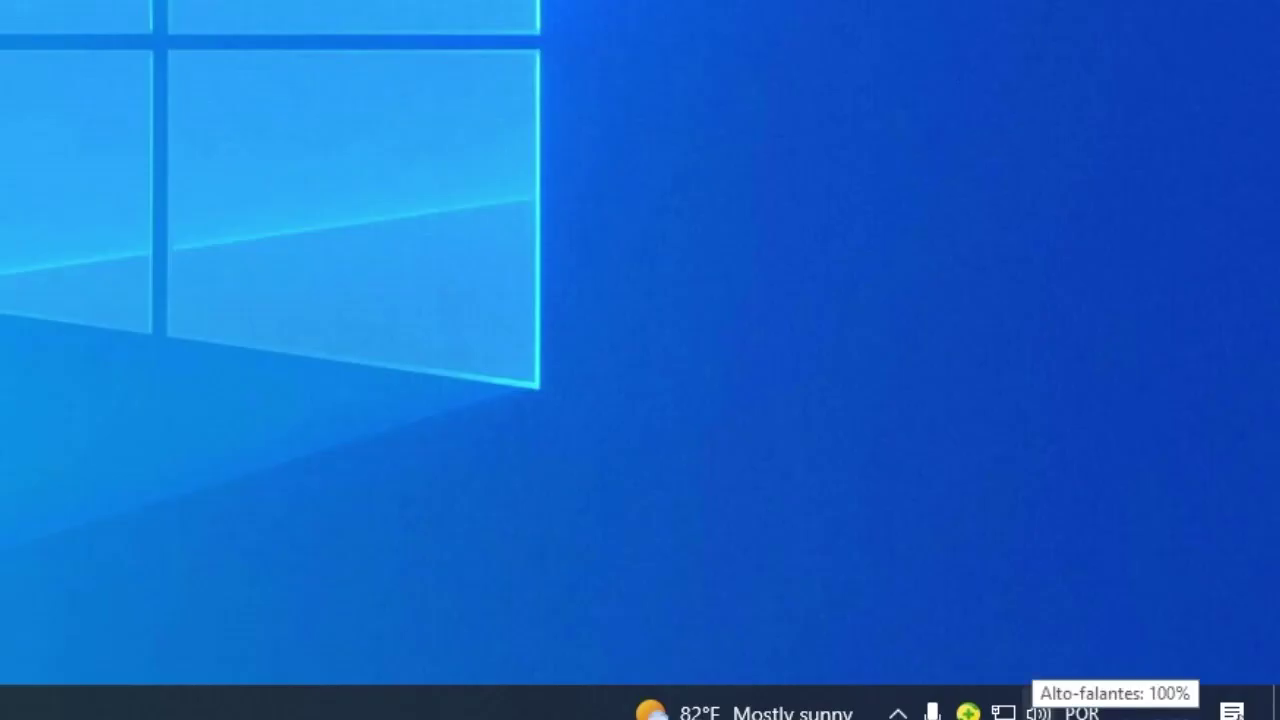
Step: Open the Alto-falantes speaker properties at the Enhancements tab via the tray Sounds dialog
right_click(1038, 712)
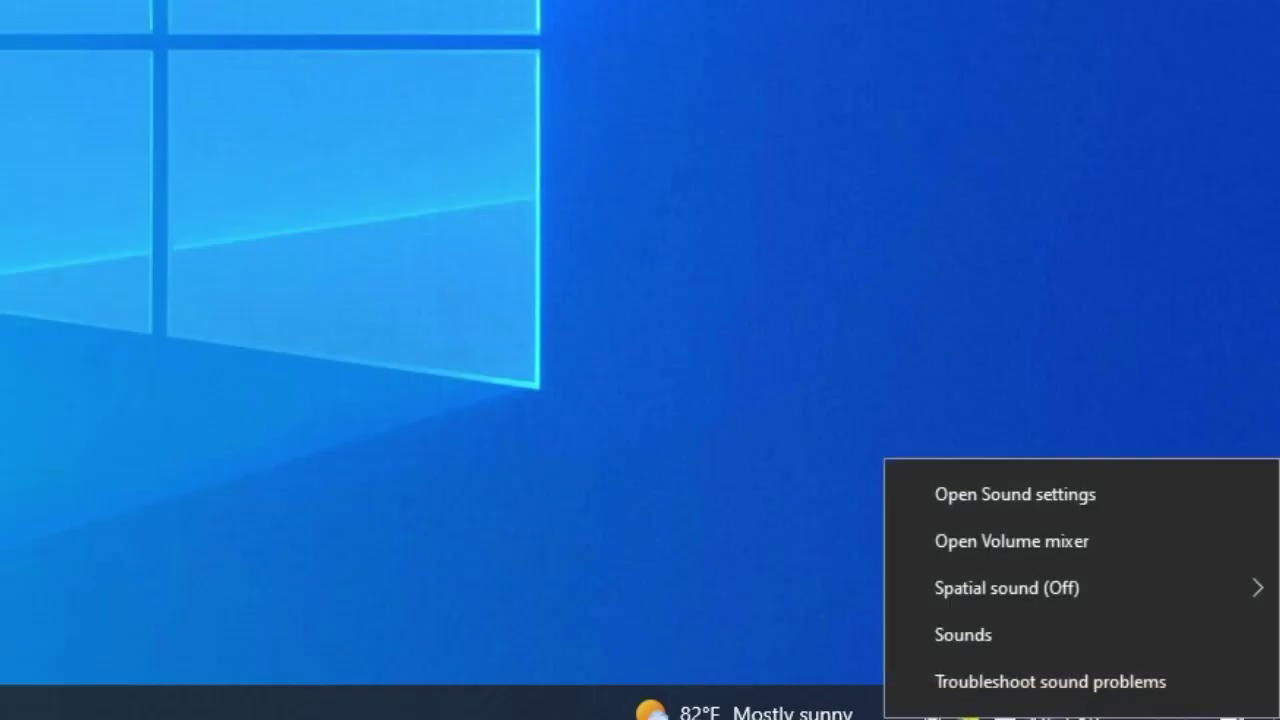
left_click(1019, 630)
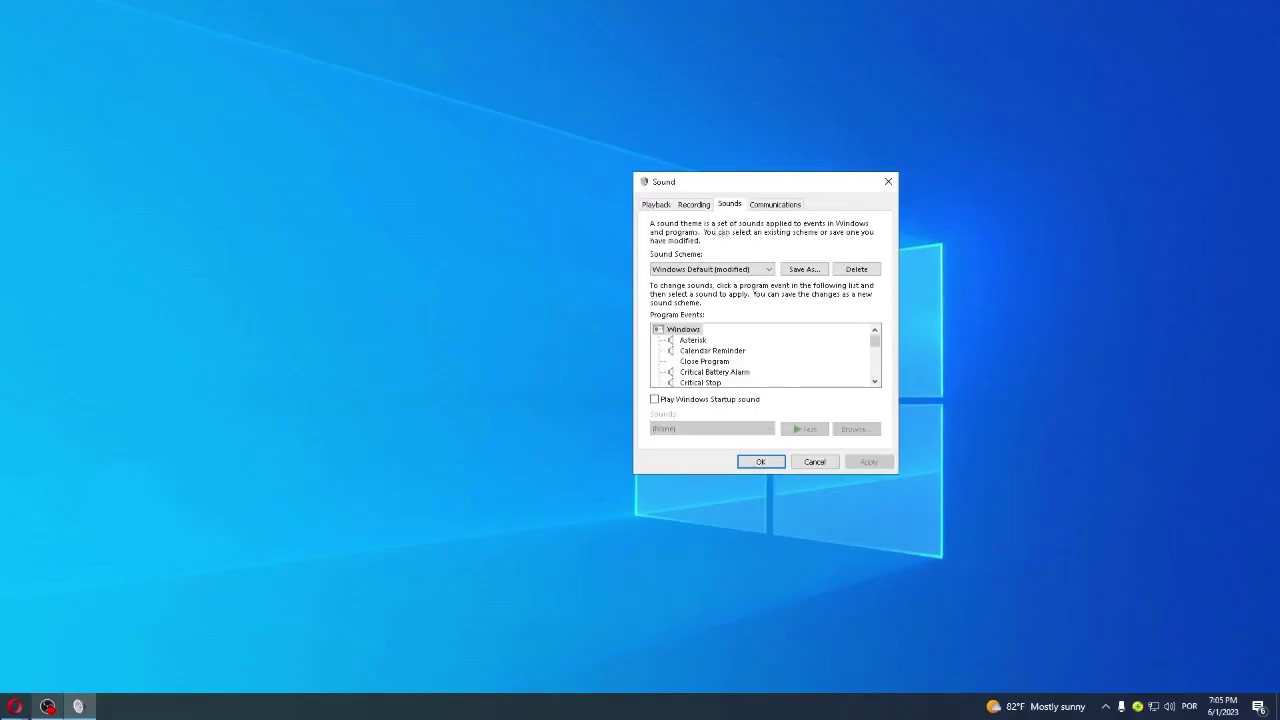
left_click(656, 204)
scroll(786, 359, "down", 3)
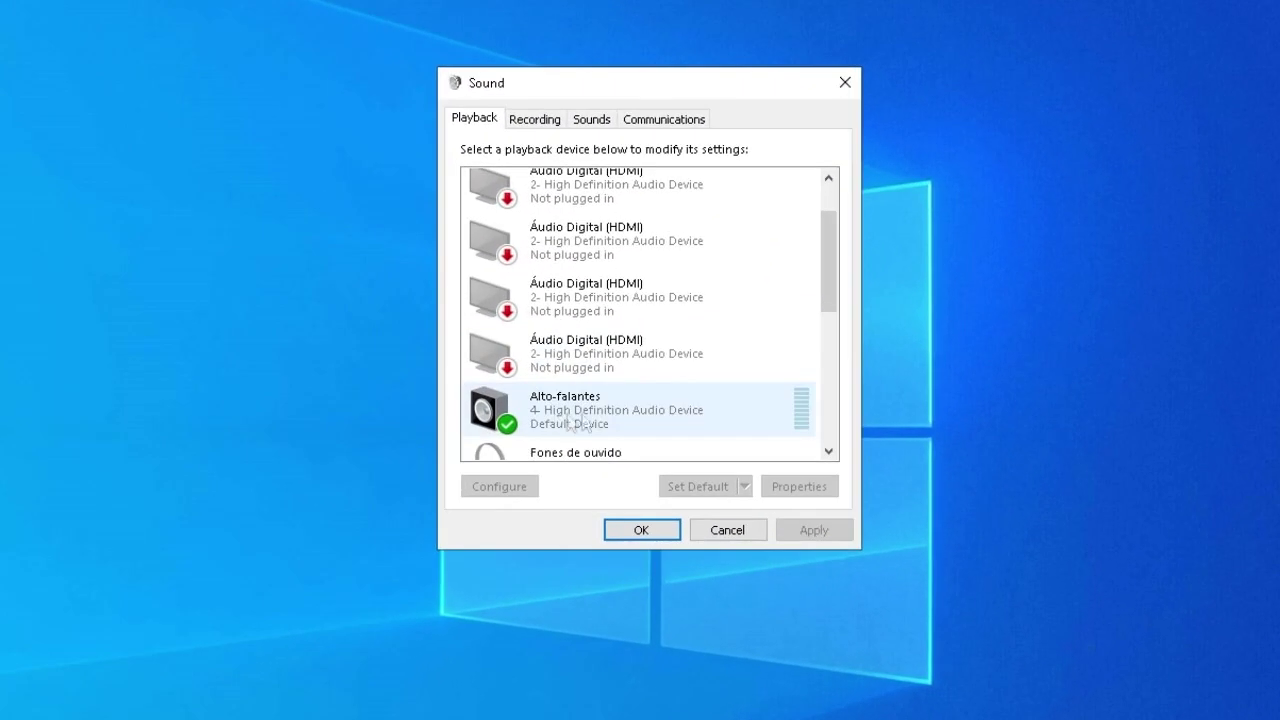
right_click(610, 430)
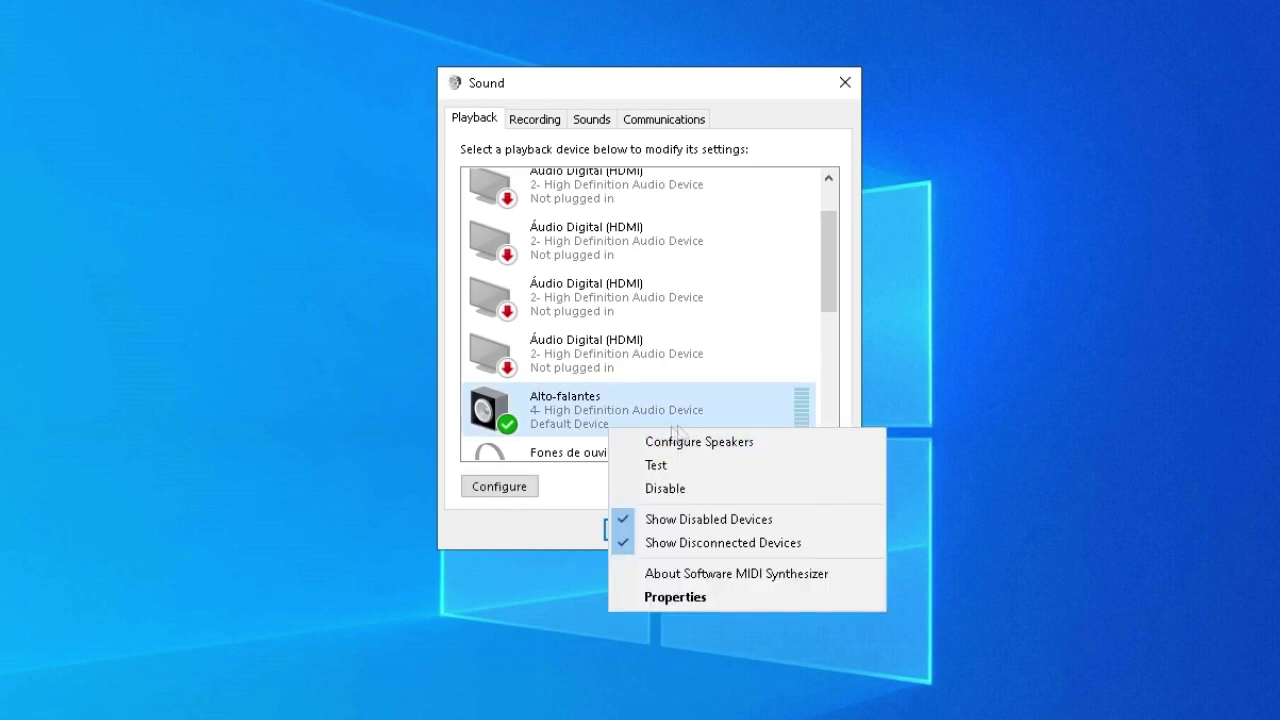
left_click(721, 600)
left_click(630, 200)
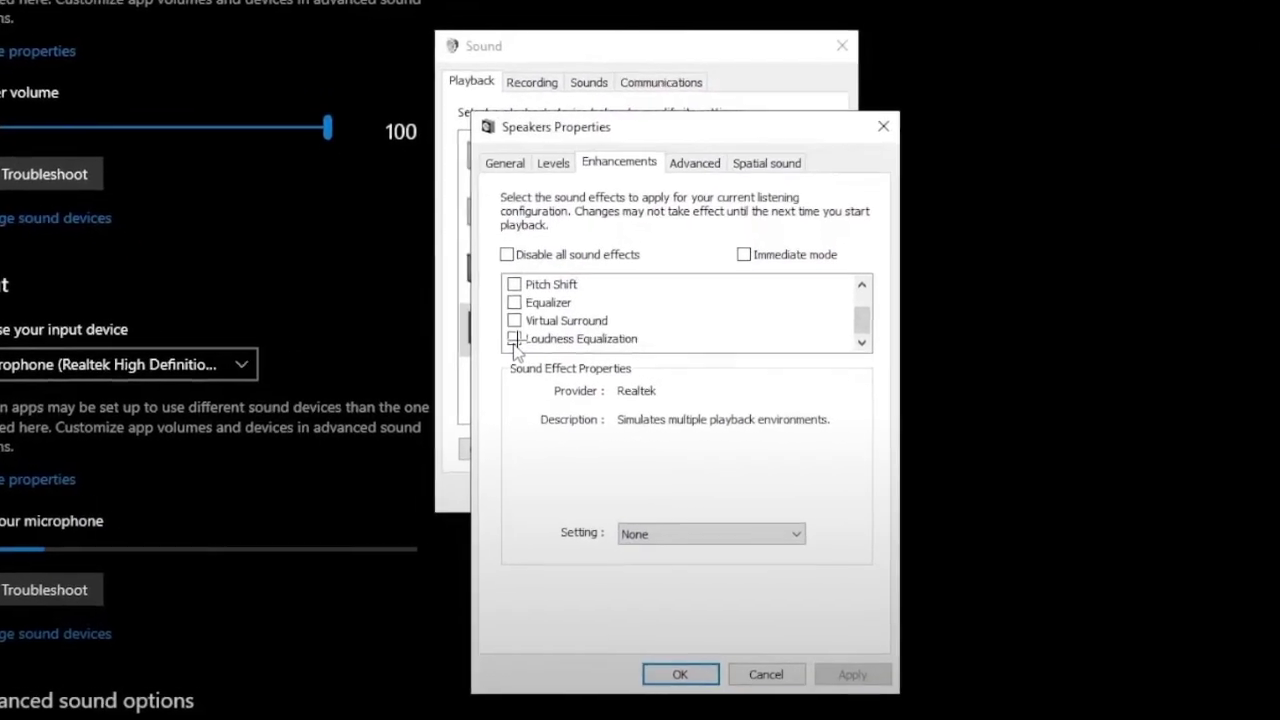
Step: Enable Loudness Equalization and Equalizer, and max the 16k, 4k, 2k and 1k bands
left_click(507, 335)
left_click(507, 298)
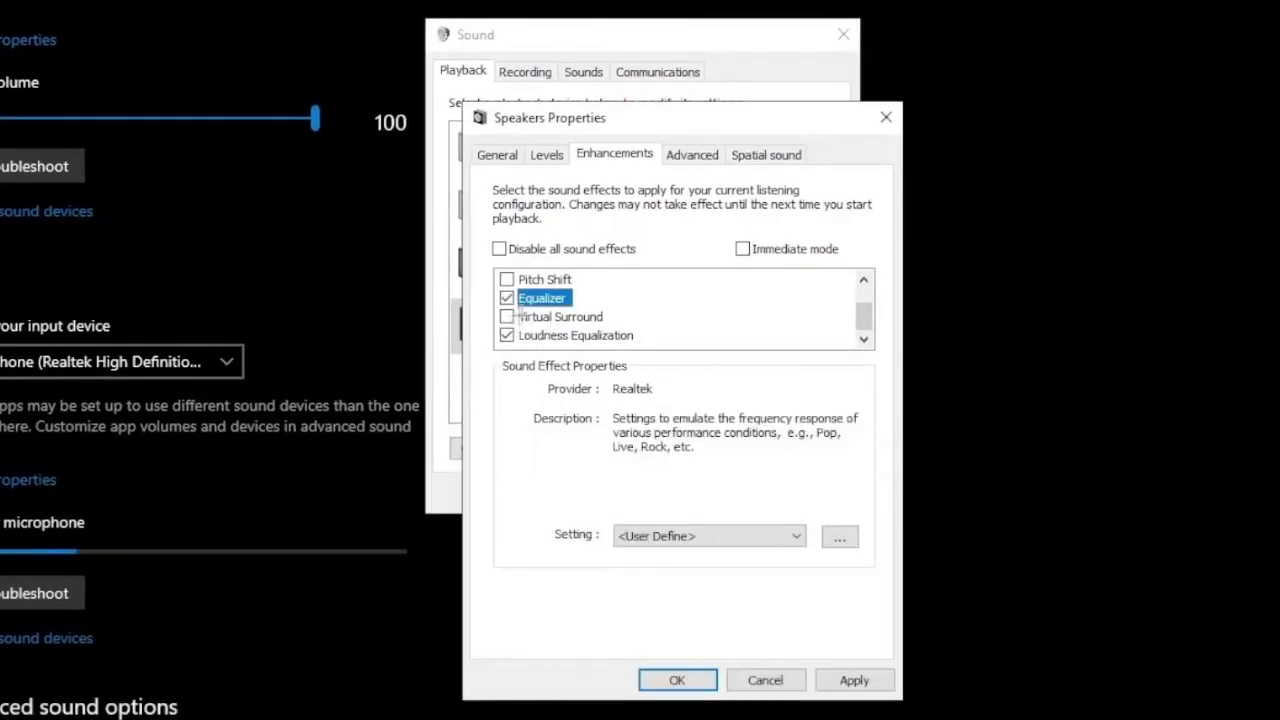
left_click(839, 537)
left_click_drag(831, 262, 794, 222)
left_click_drag(756, 262, 756, 222)
left_click_drag(719, 262, 715, 205)
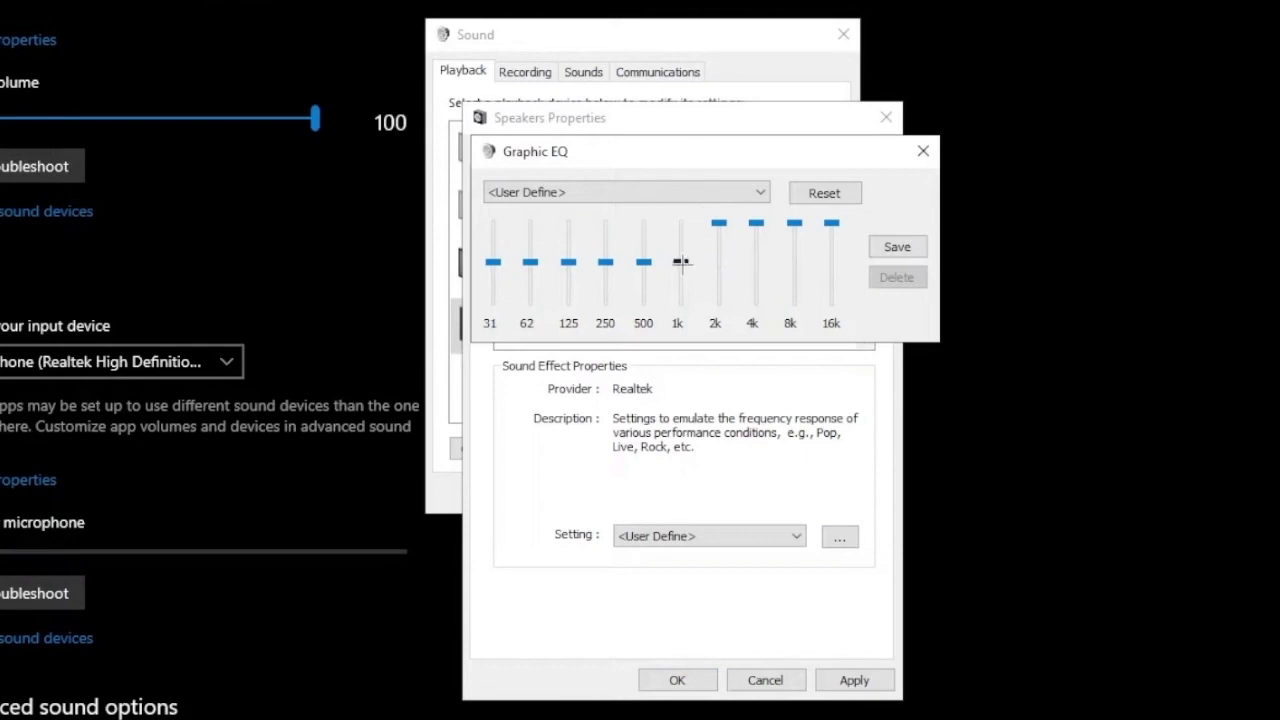
left_click_drag(681, 263, 677, 225)
Step: Save the curve as preset 'Highest Volume', apply it, and close the sound dialogs
left_click(891, 248)
left_click(760, 289)
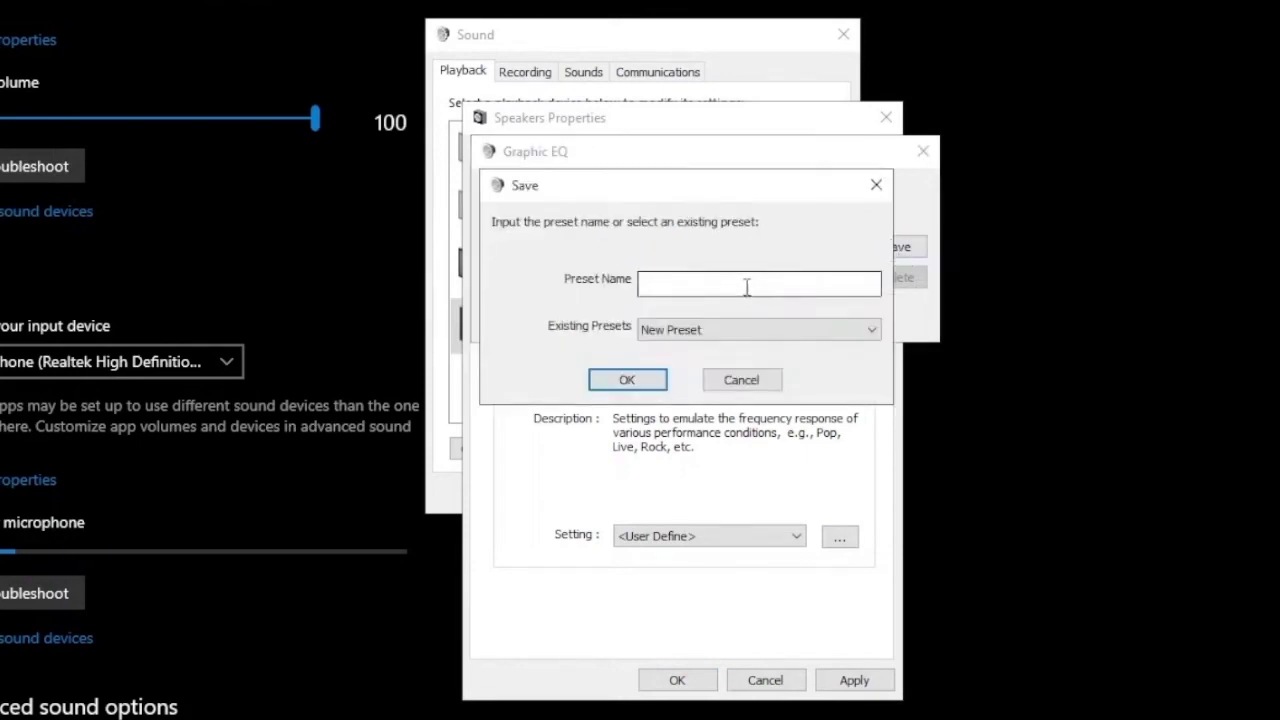
type("Highest Volume")
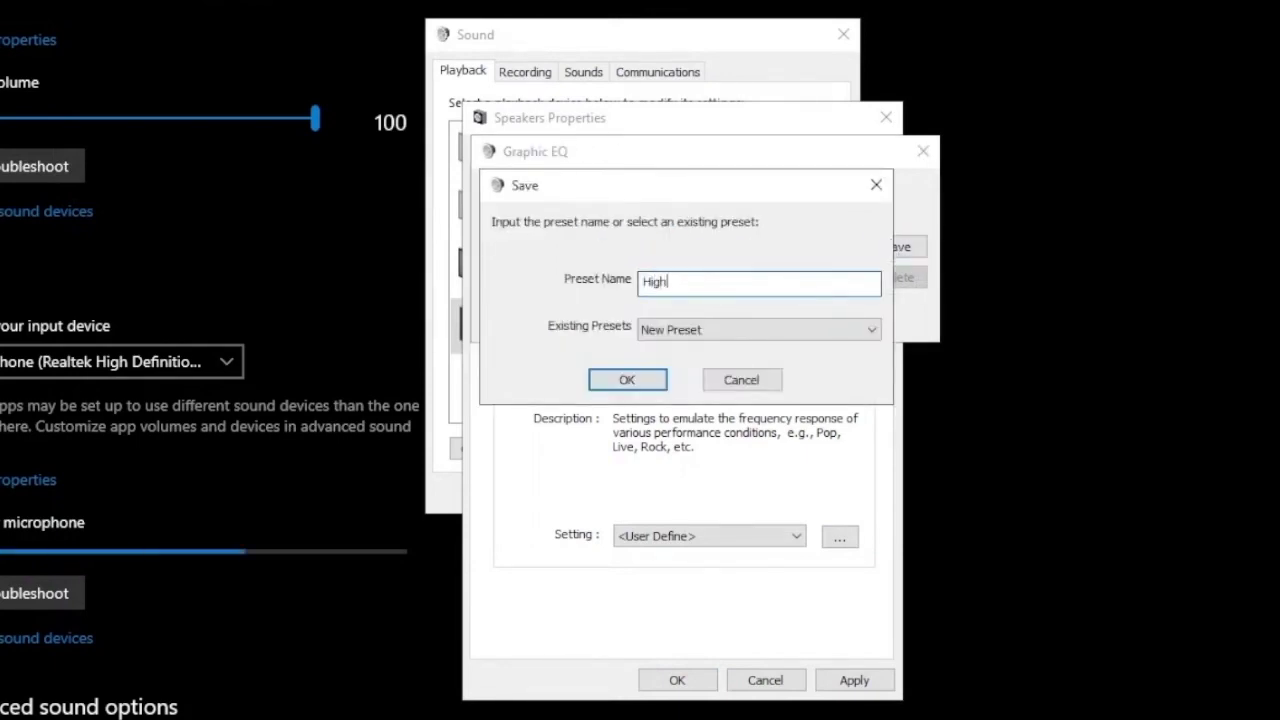
left_click(648, 381)
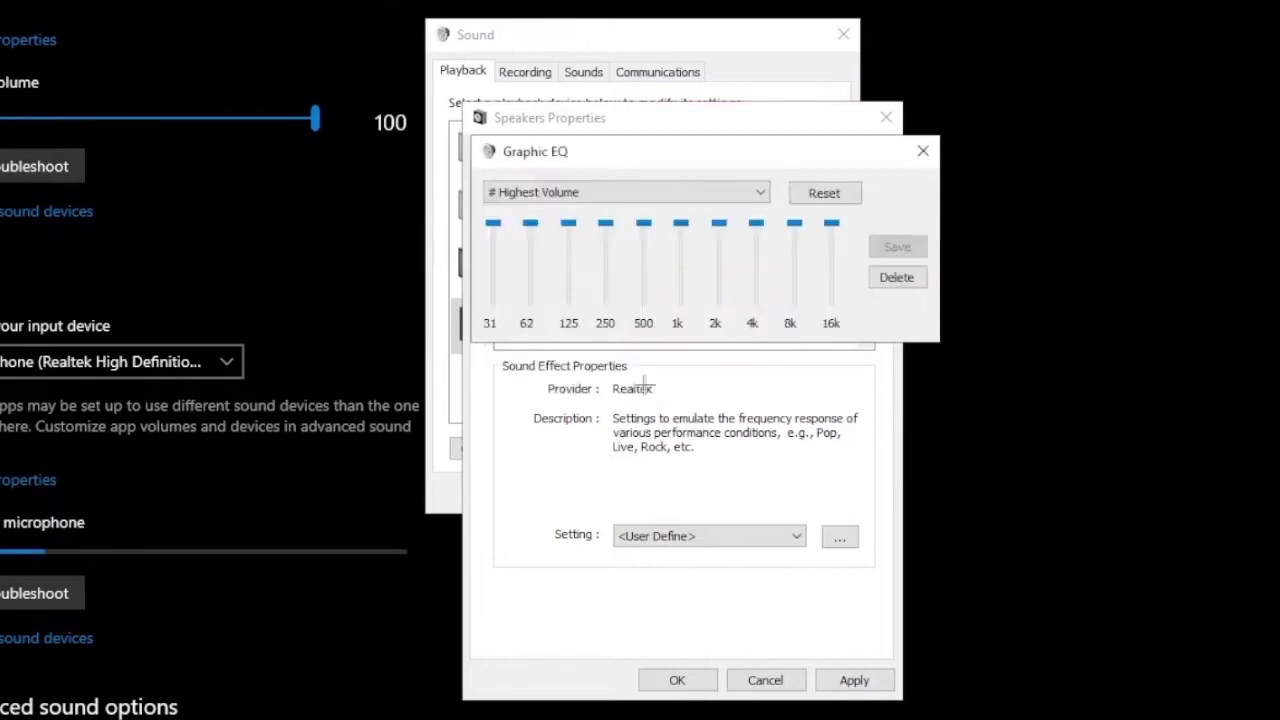
left_click(923, 151)
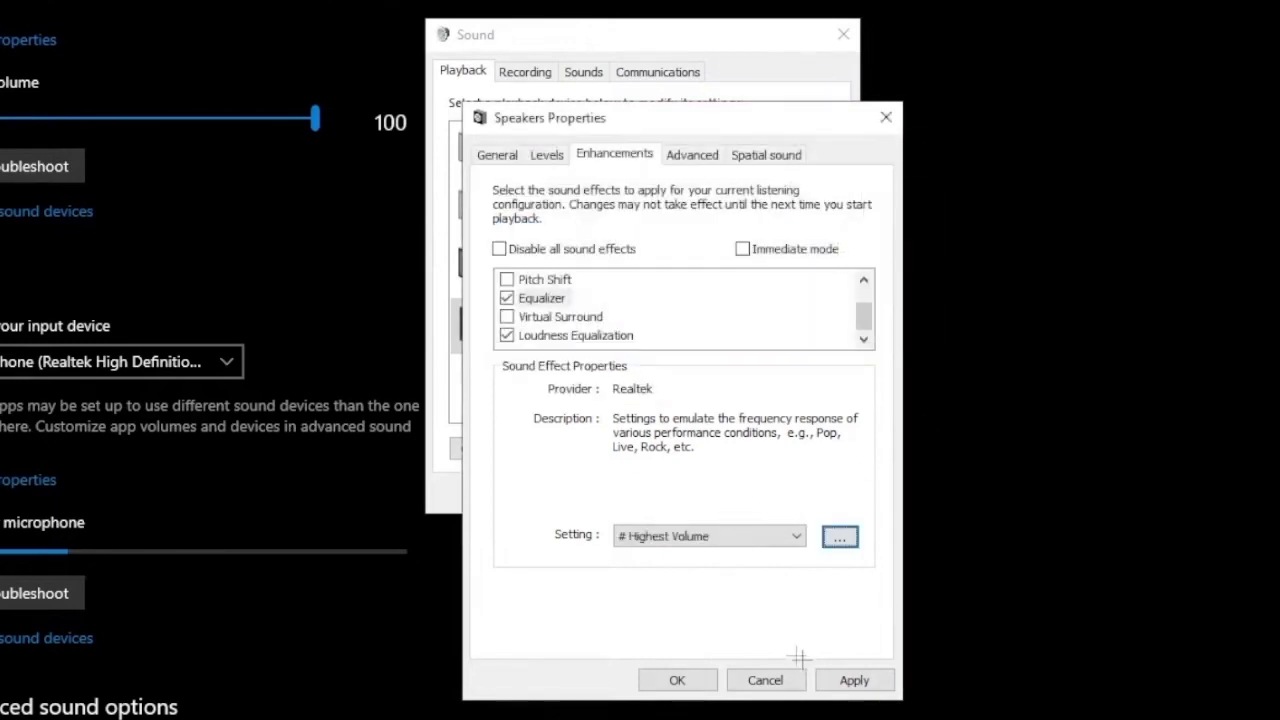
left_click(854, 680)
left_click(677, 680)
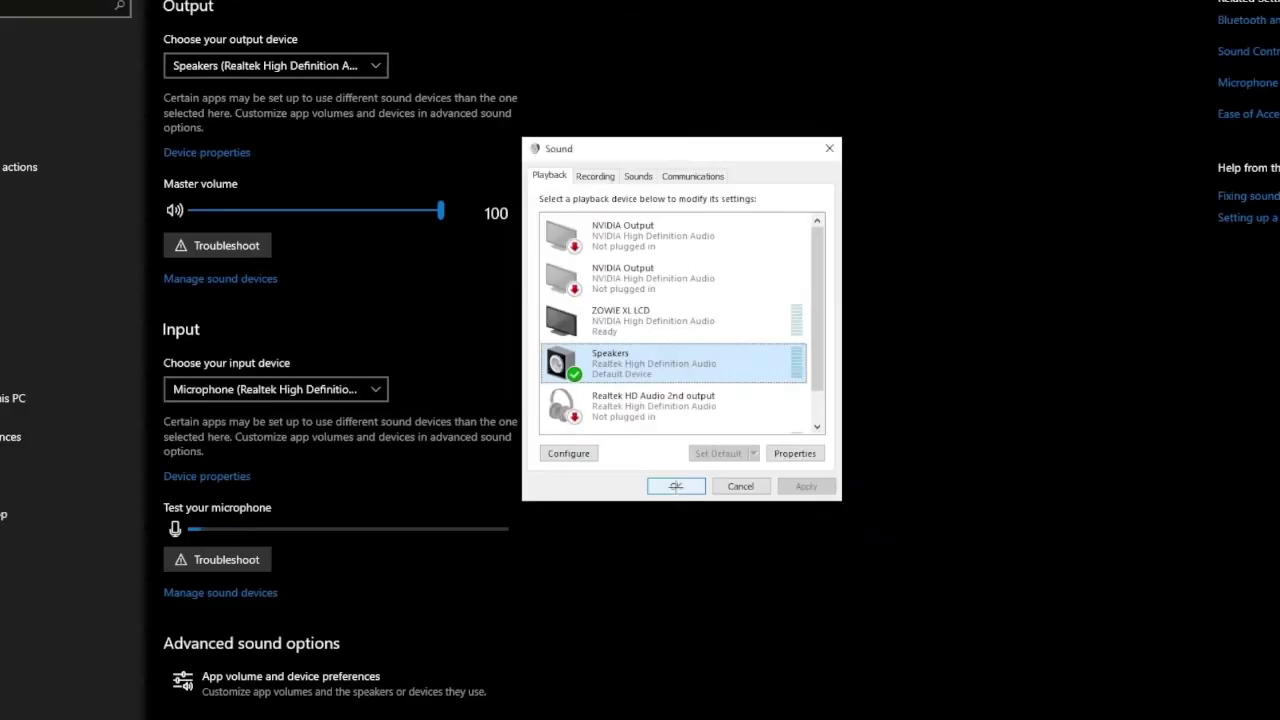
left_click(635, 491)
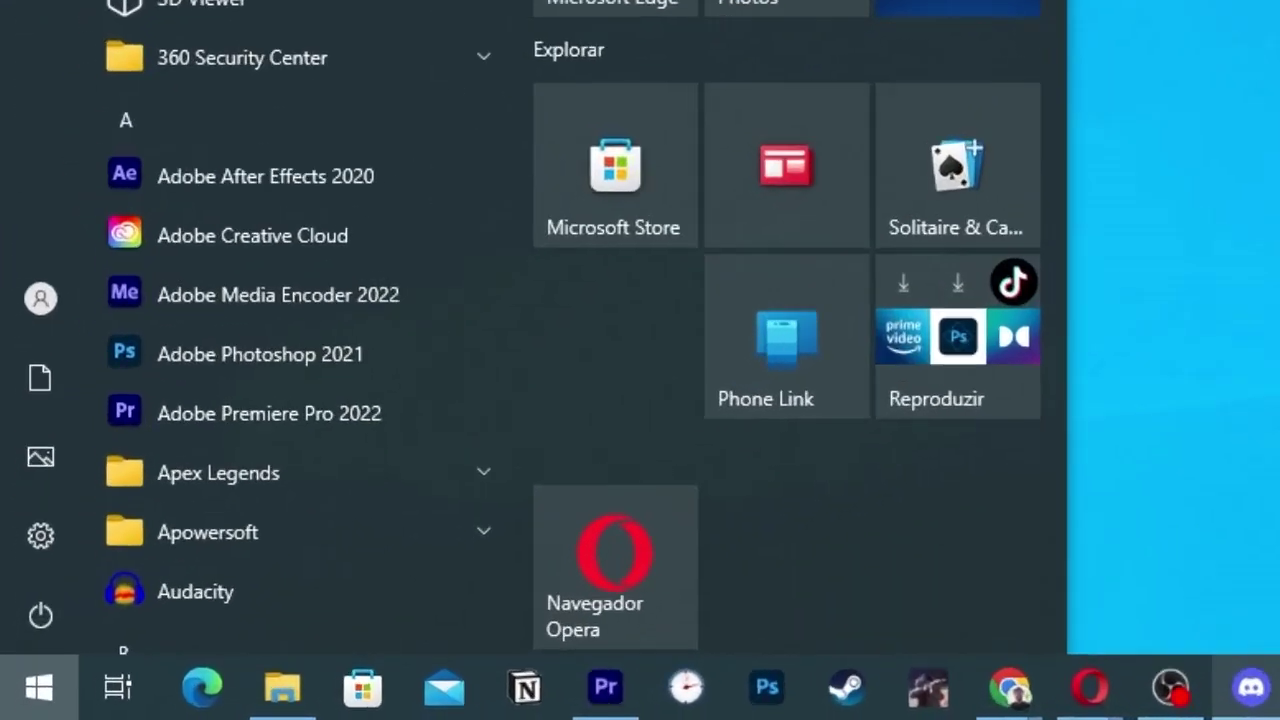
Step: Open Device Manager with a 'driv' search and bring up uninstall actions for the Alto-falantes speakers
type("driv")
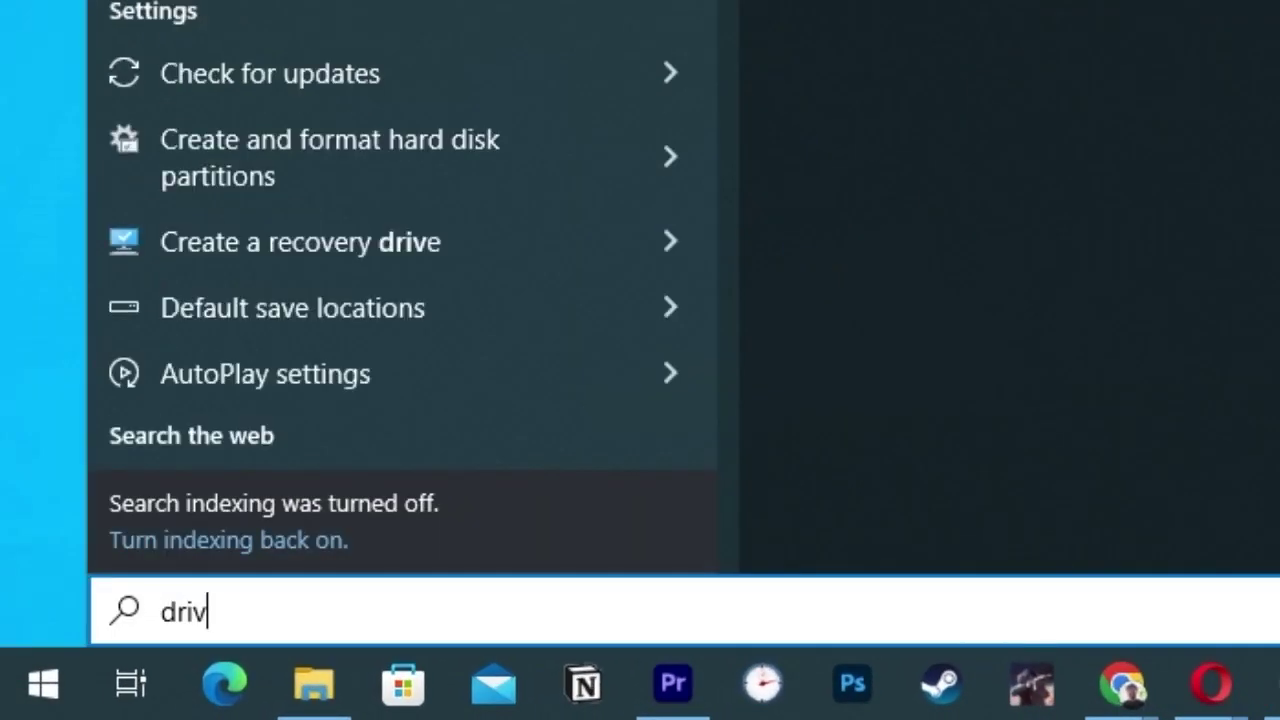
key("Return")
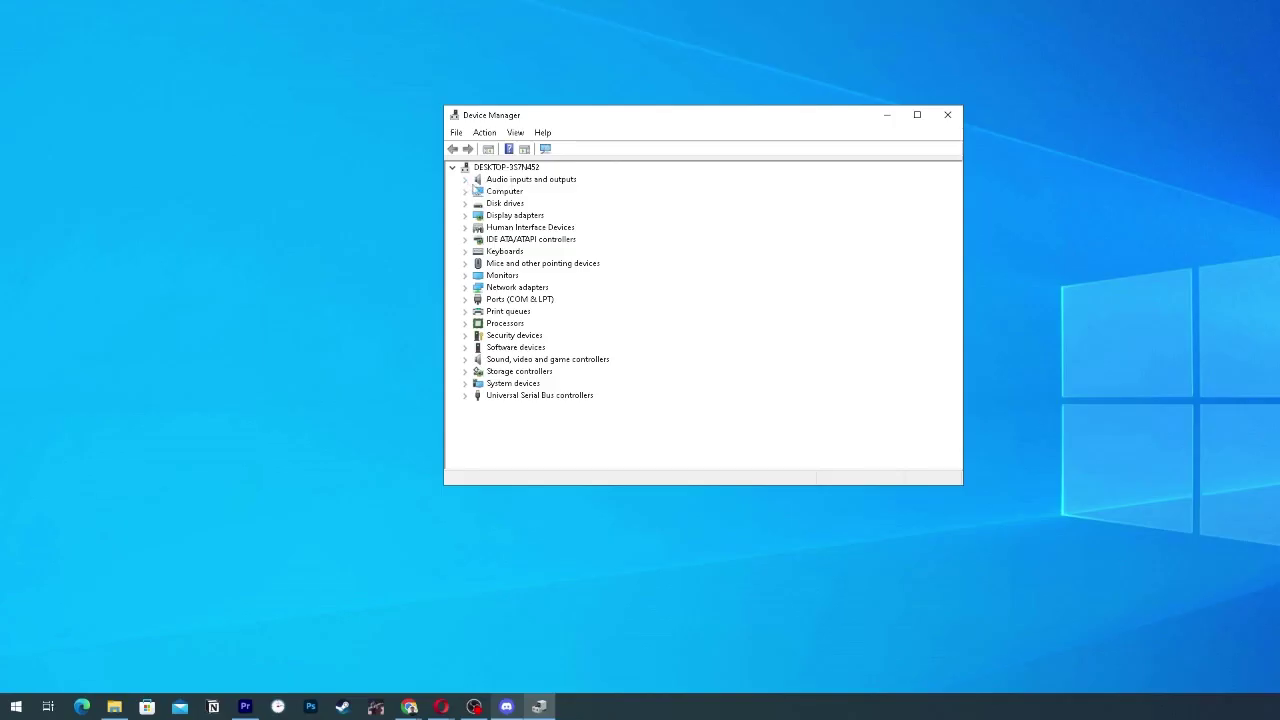
double_click(474, 180)
left_click(520, 191)
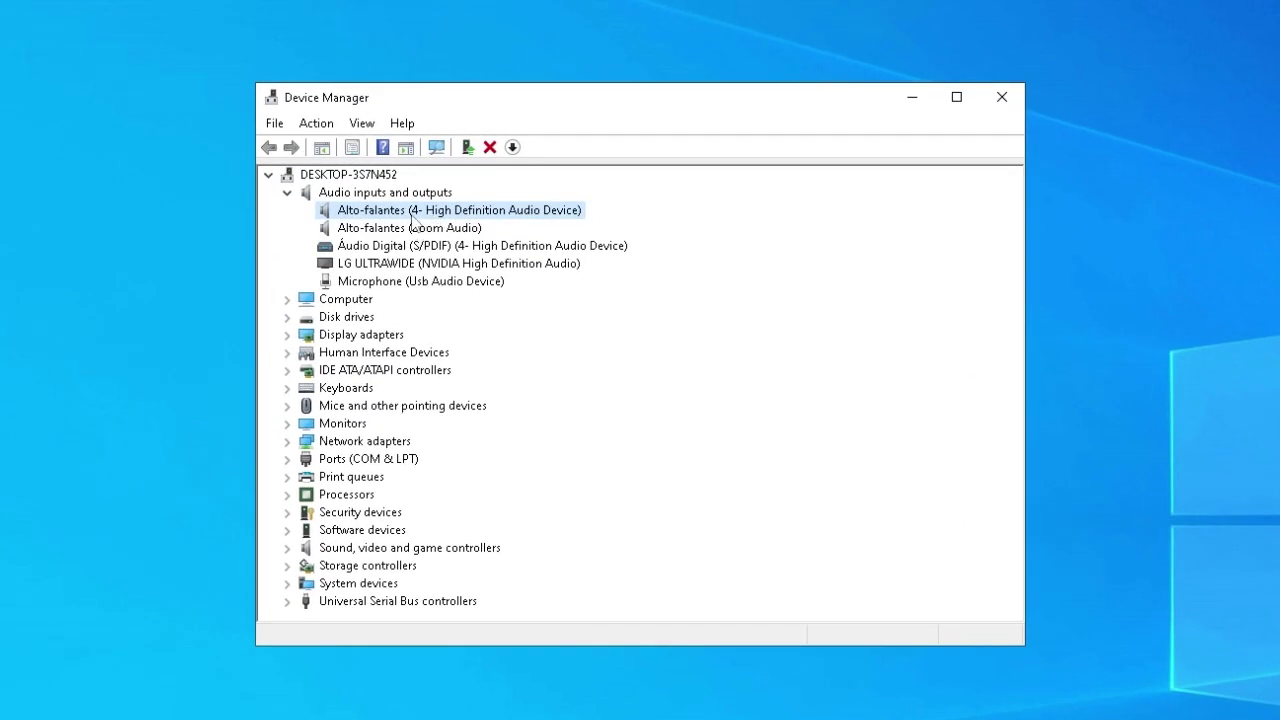
right_click(412, 214)
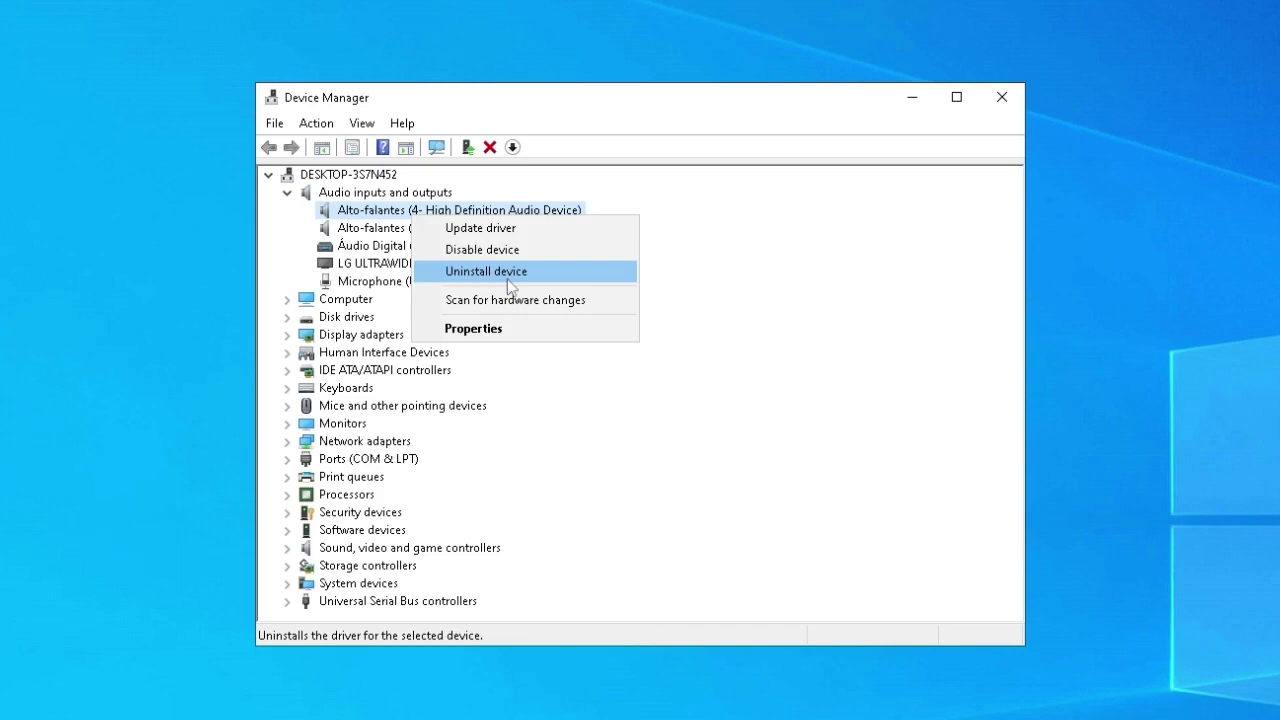
Step: Restart the computer from the Start menu power options
key("super")
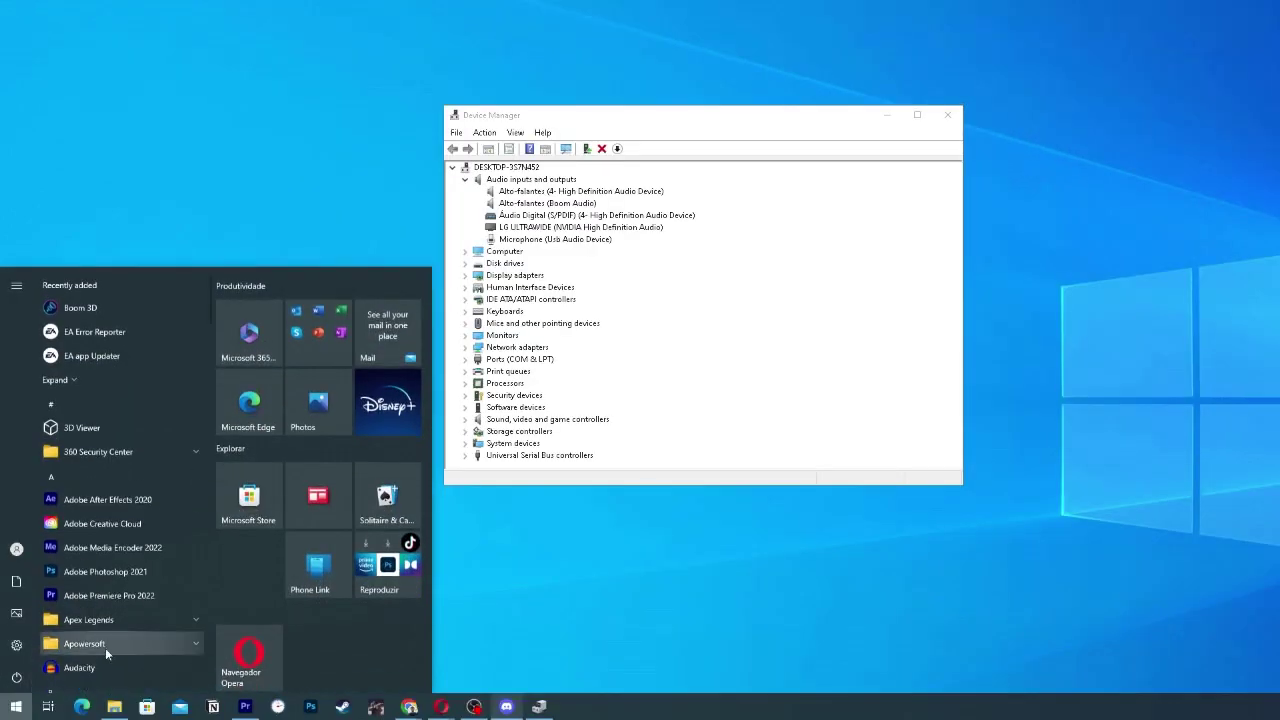
key("super")
key("super")
left_click(16, 677)
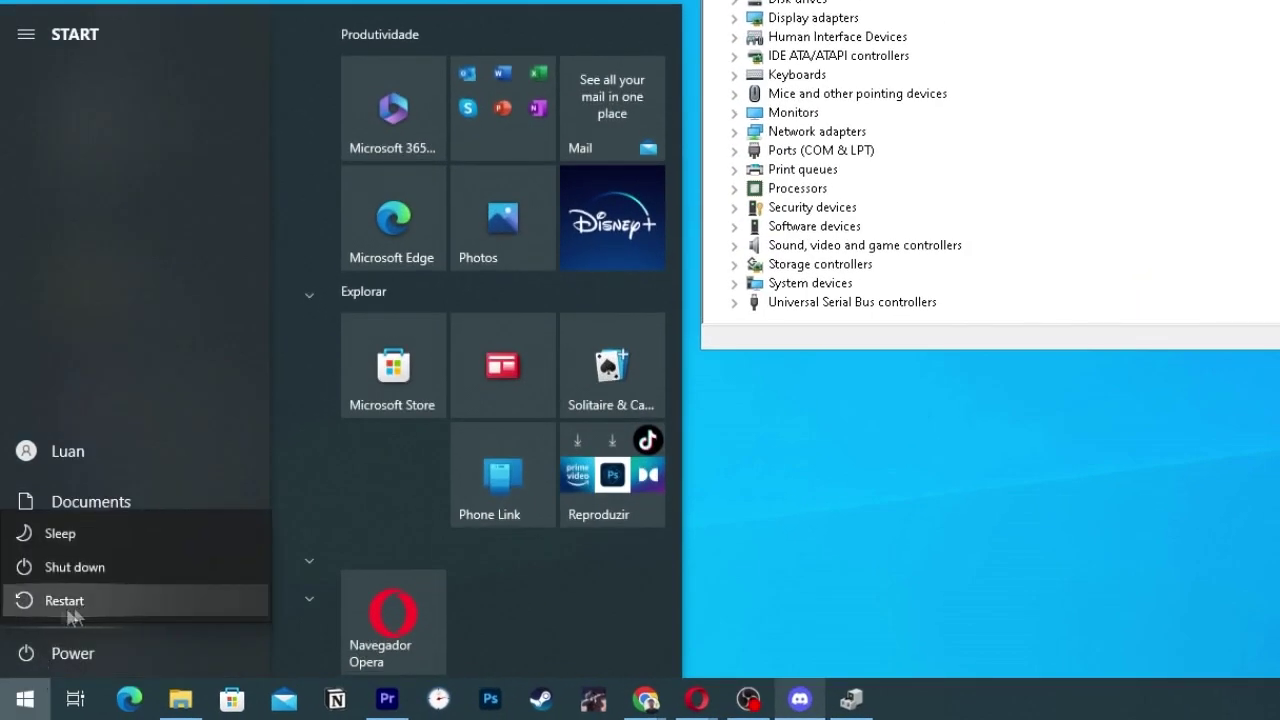
left_click(66, 604)
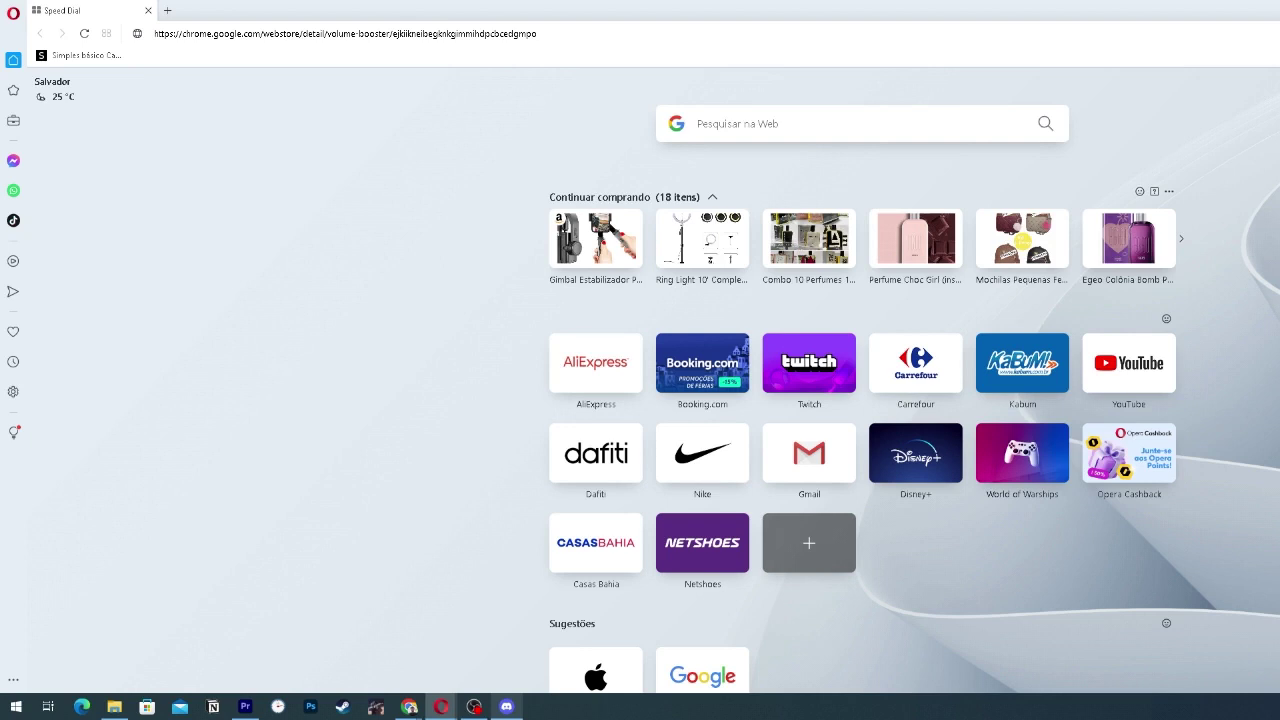
left_click(538, 33)
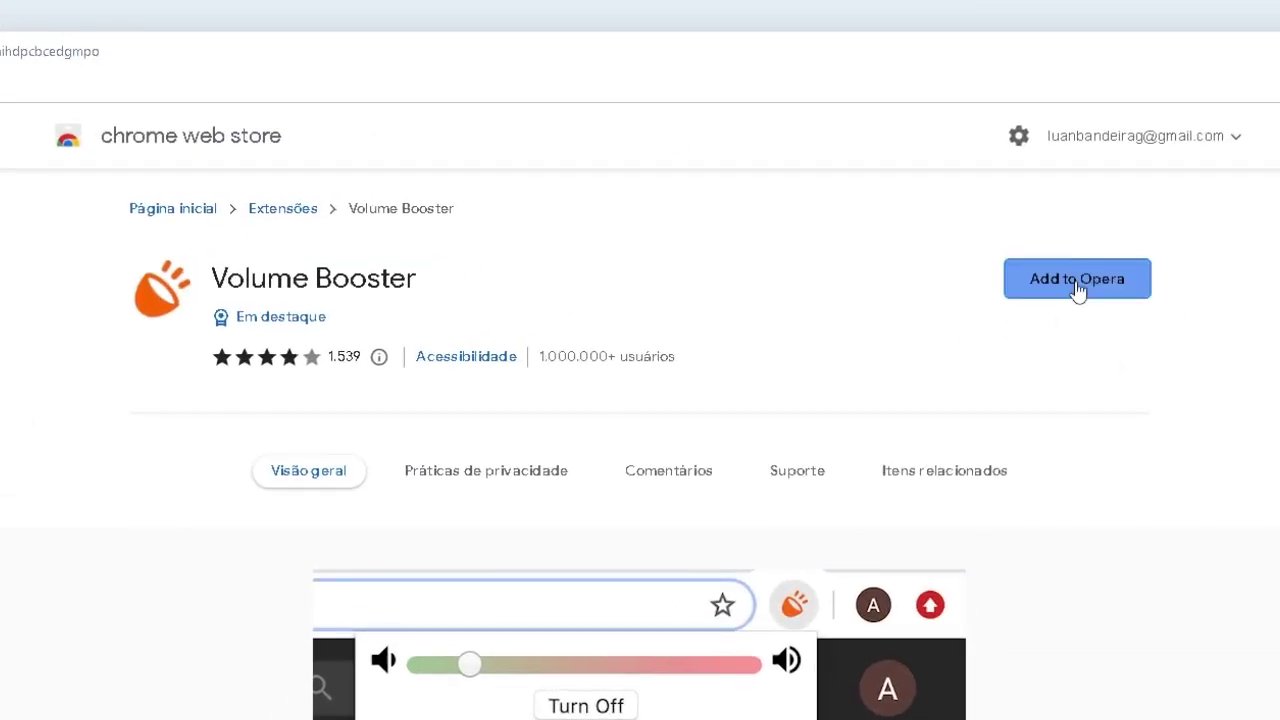
left_click(1077, 288)
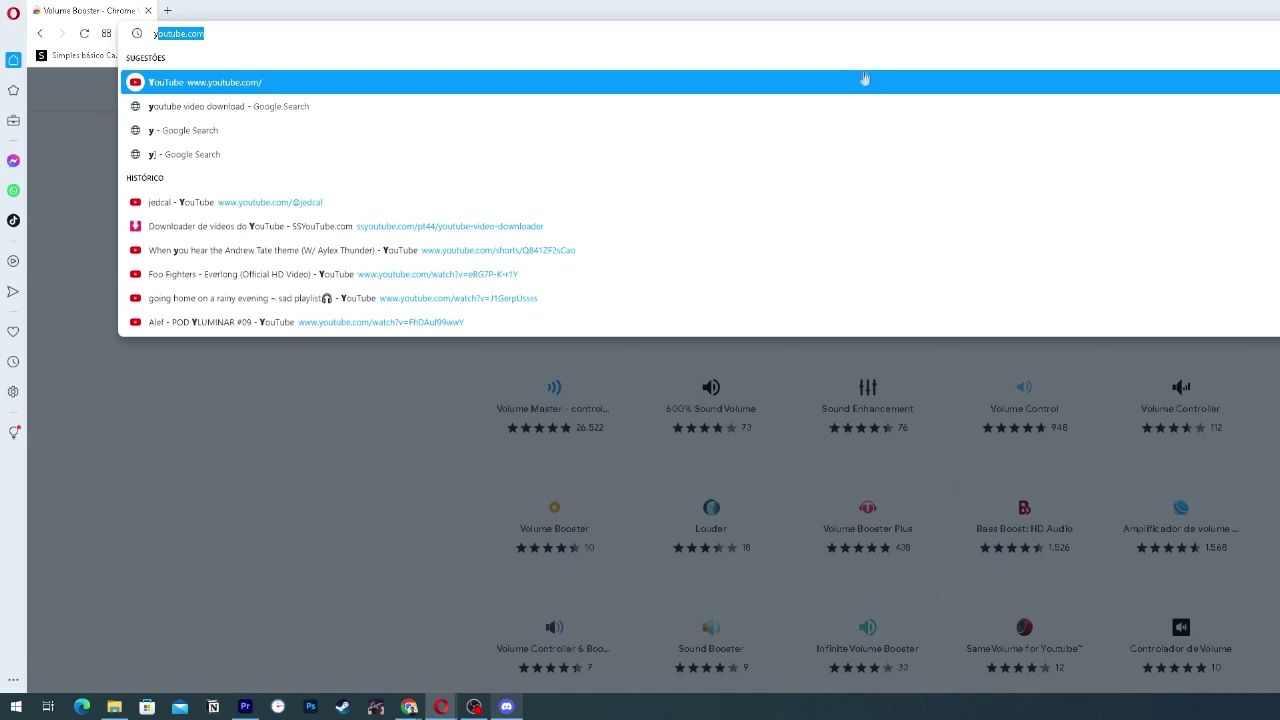
left_click(865, 81)
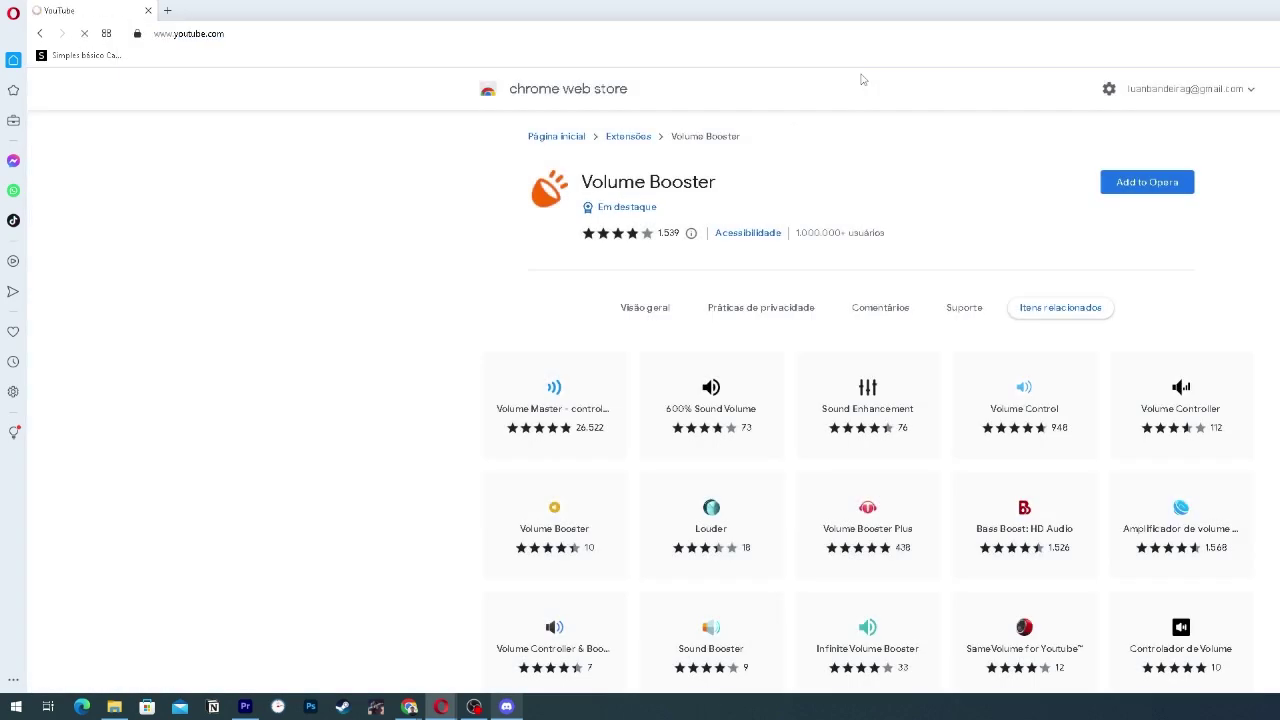